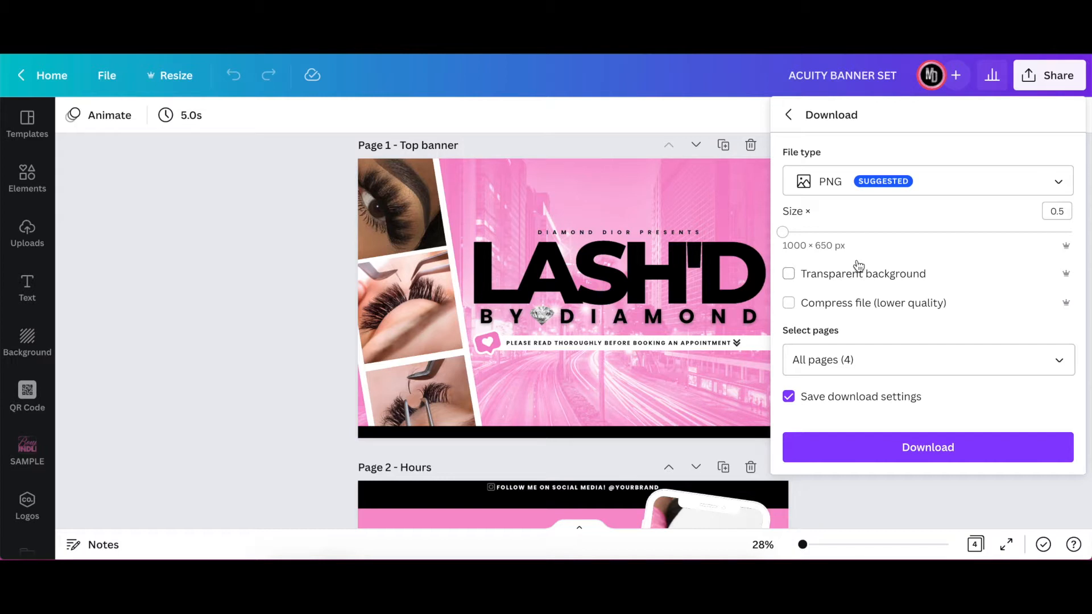
# - Download all four pages of the banner set as PNG files at size 0.5 (1000 × 650 px)
pyautogui.moveTo(783, 232)
pyautogui.mouseDown()
pyautogui.moveTo(878, 243)
pyautogui.moveTo(783, 233)
pyautogui.mouseUp()
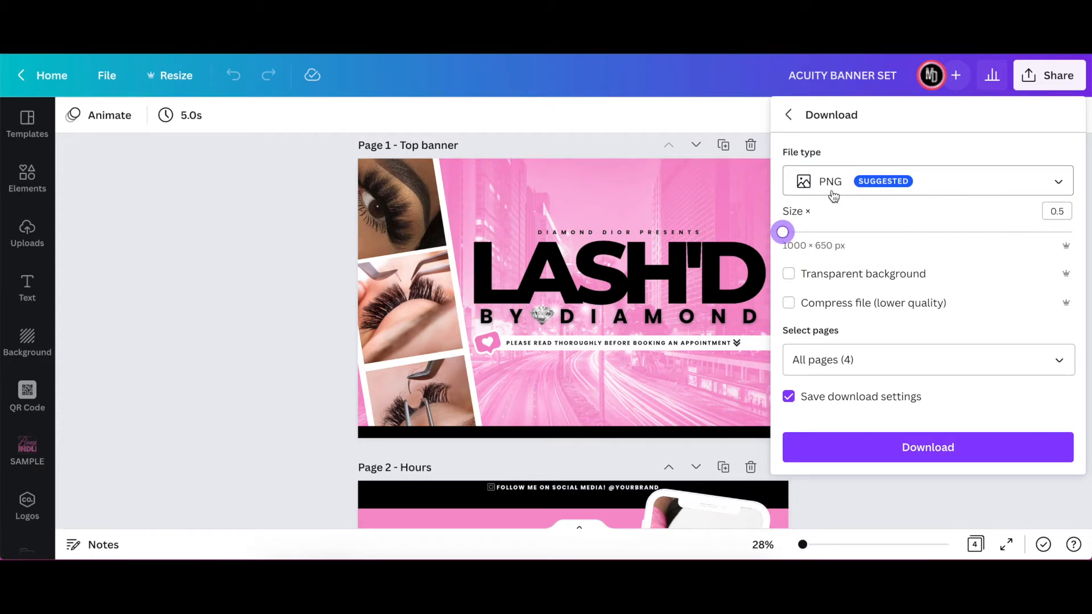
pyautogui.click(1060, 361)
pyautogui.click(1056, 116)
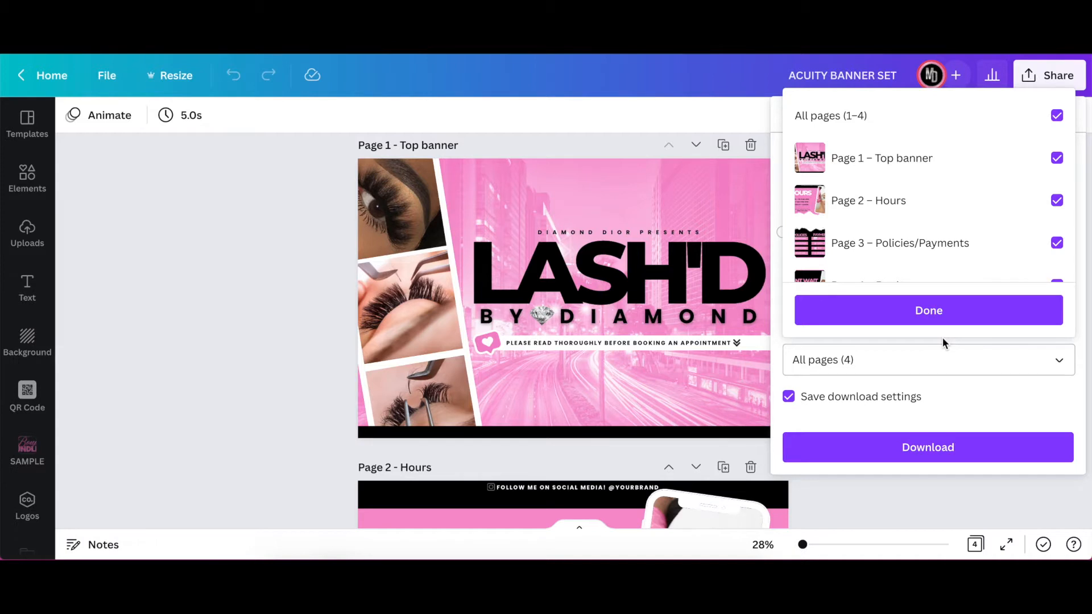
pyautogui.click(930, 319)
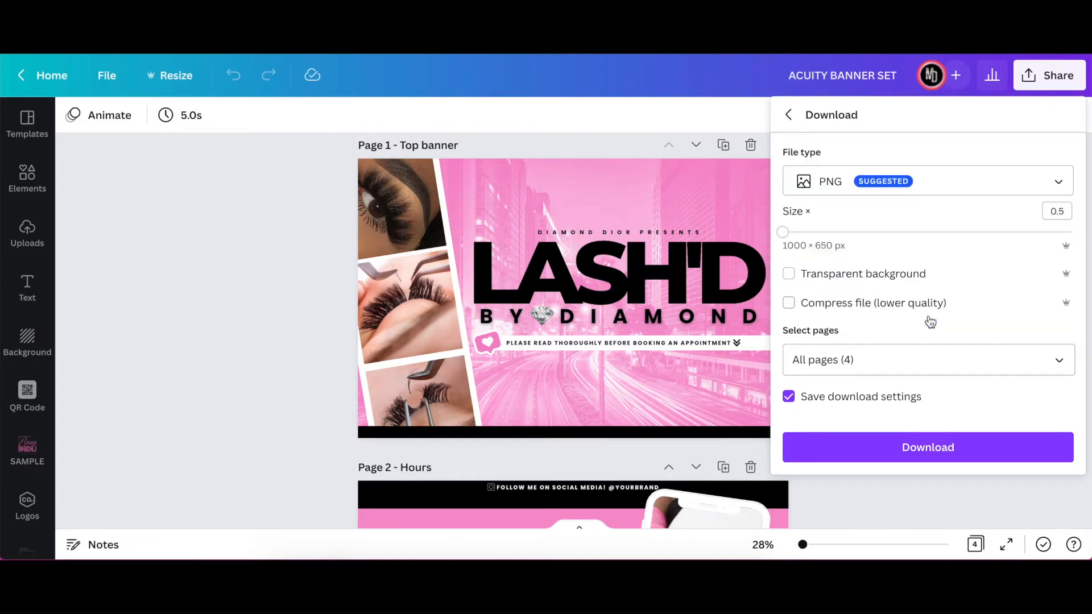
pyautogui.click(888, 450)
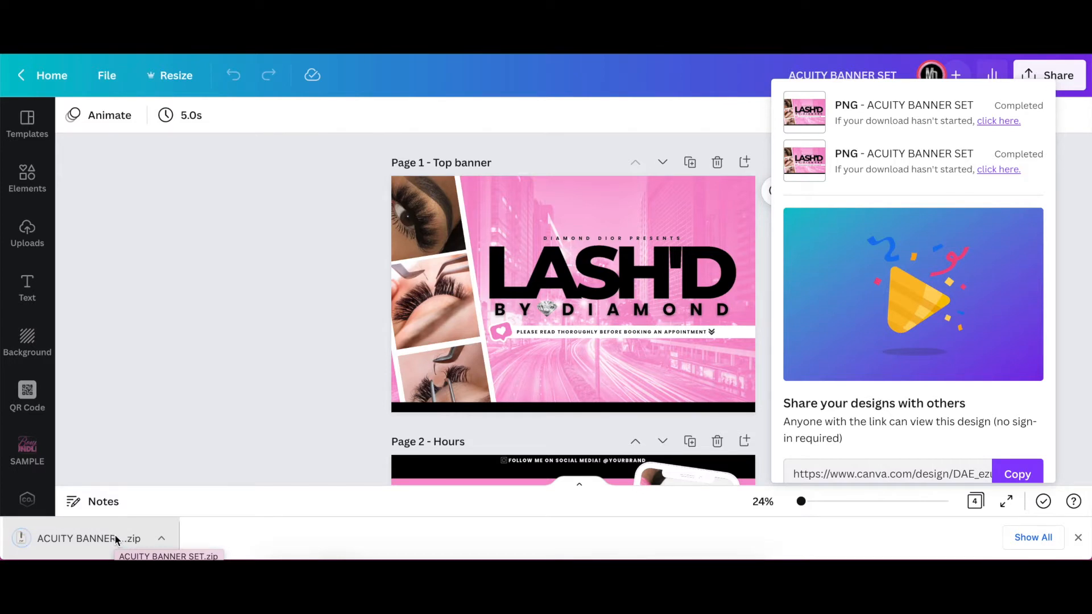
# - Extract the downloaded ACUITY BANNER SET.zip archive and close the Downloads folder window
pyautogui.click(116, 538)
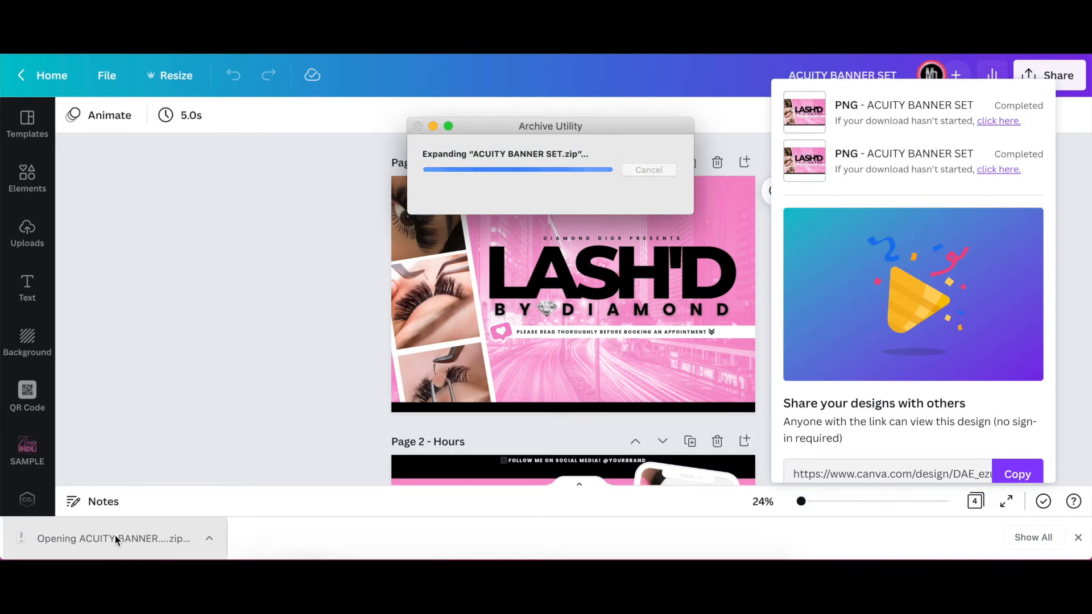
pyautogui.moveTo(438, 116); pyautogui.dragTo(182, 560)
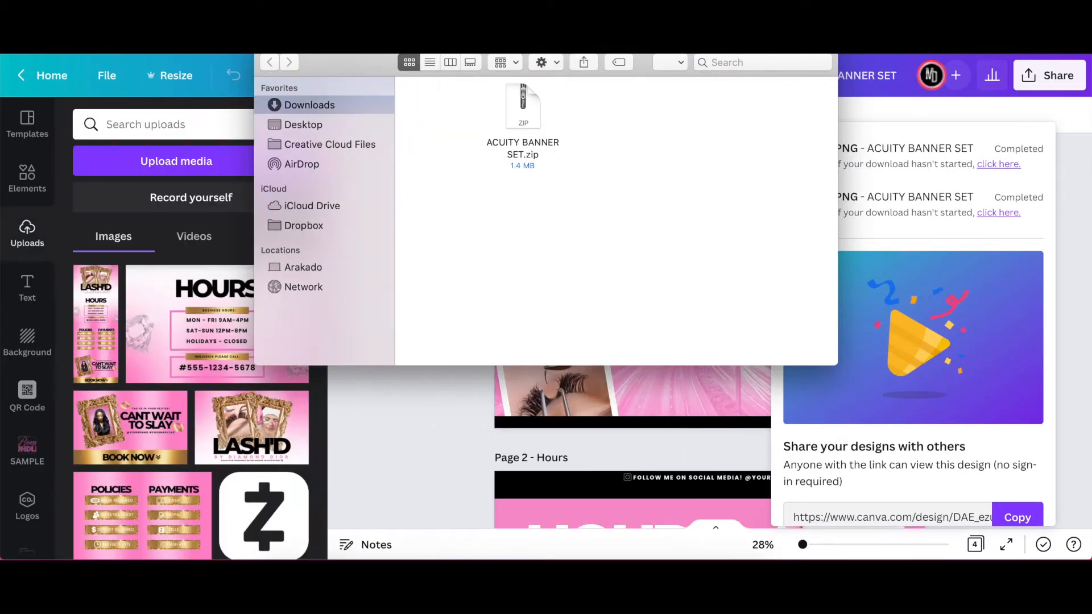
pyautogui.click(262, 53)
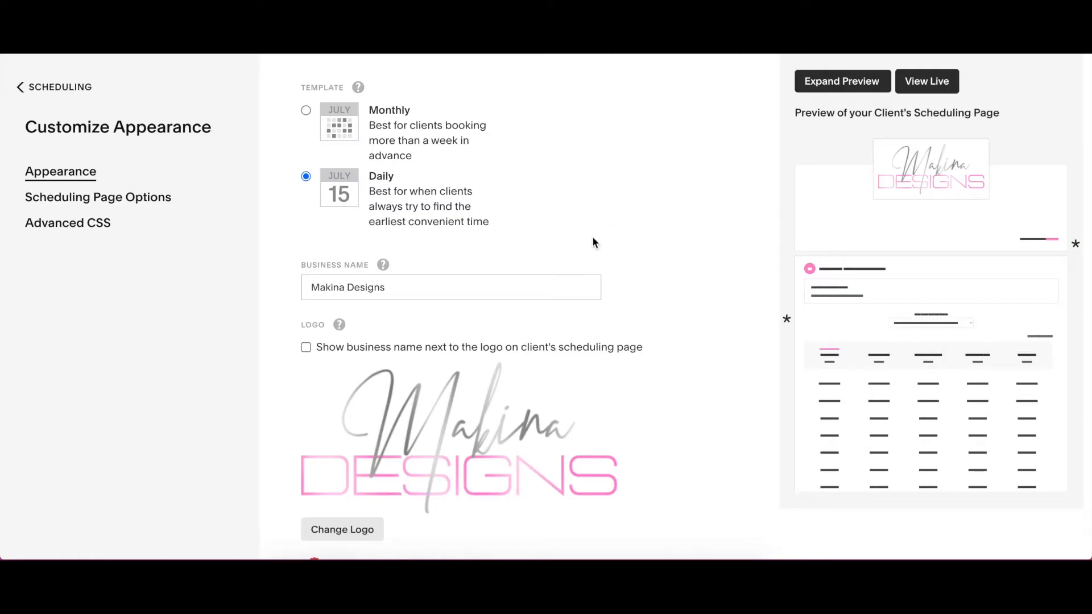
# - Try the Monthly template for the Acuity client scheduling page and return to the Daily template
pyautogui.scroll(4, 592, 236)
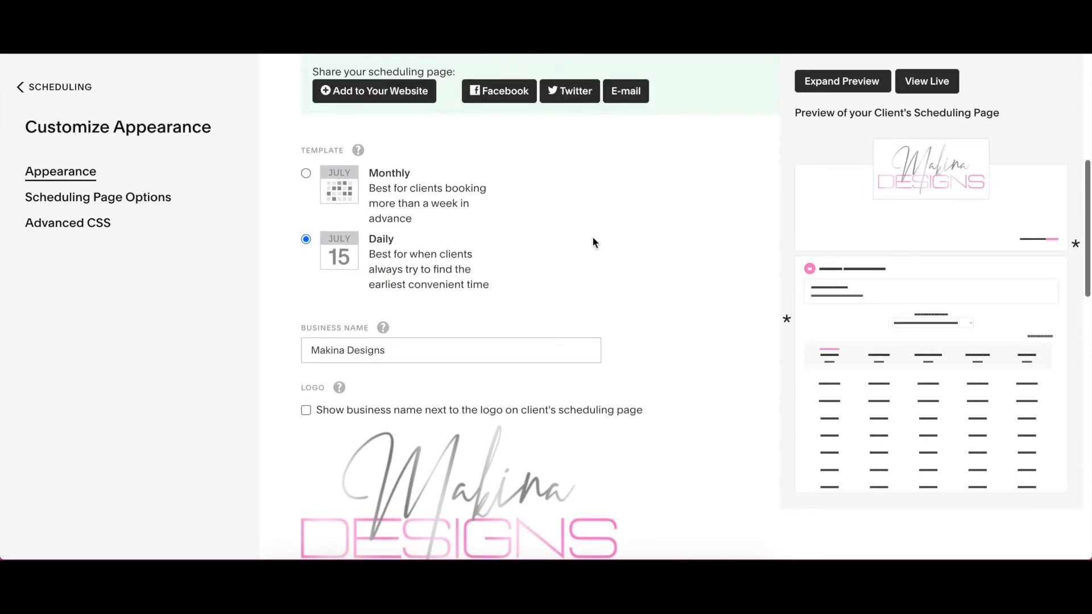
pyautogui.scroll(-4, 593, 236)
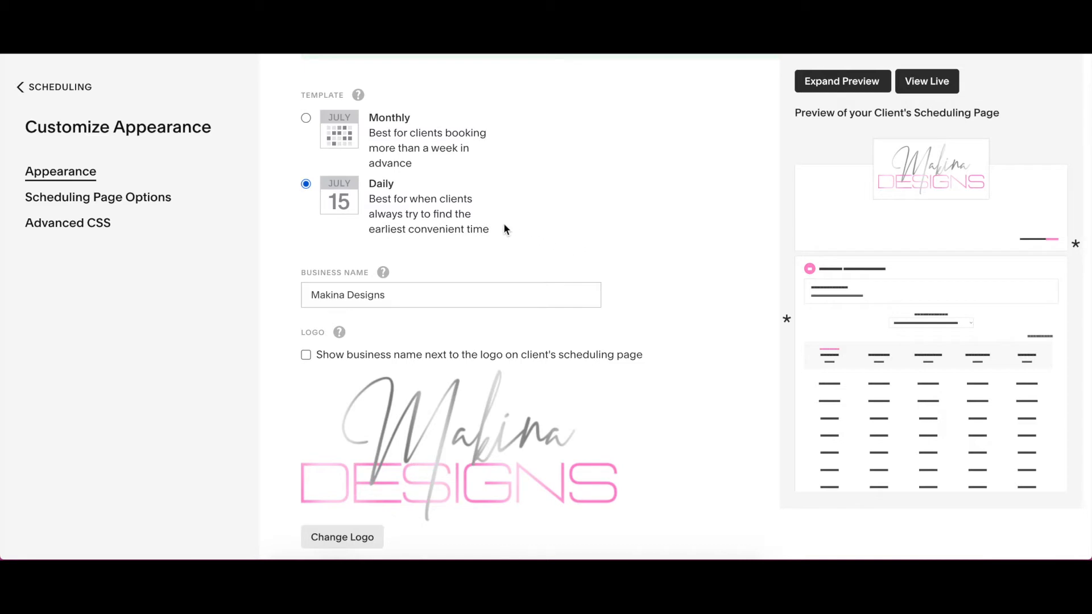
pyautogui.click(306, 118)
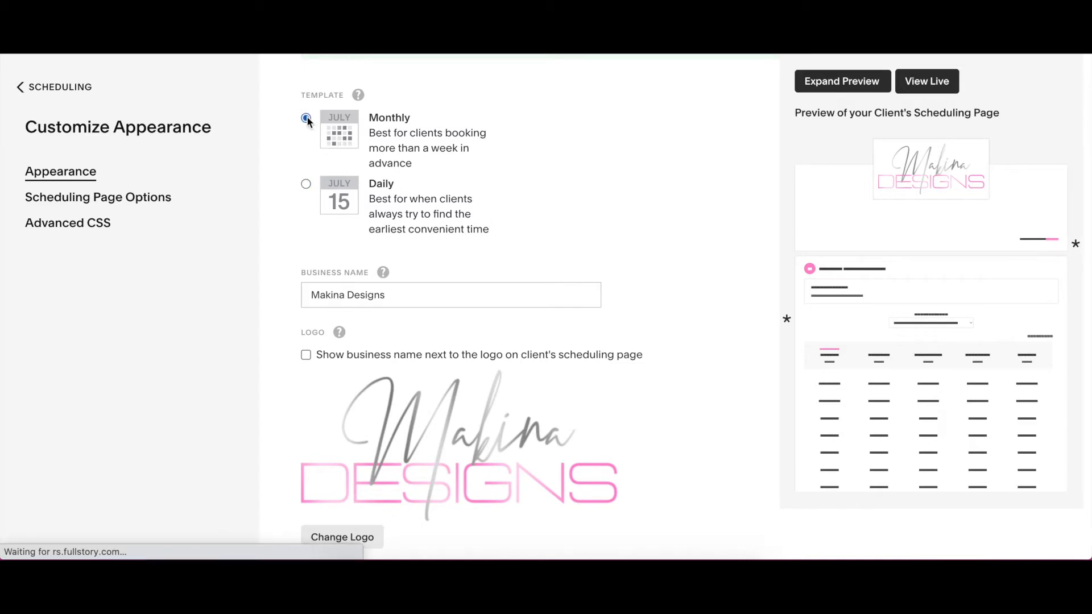
pyautogui.scroll(-10, 895, 328)
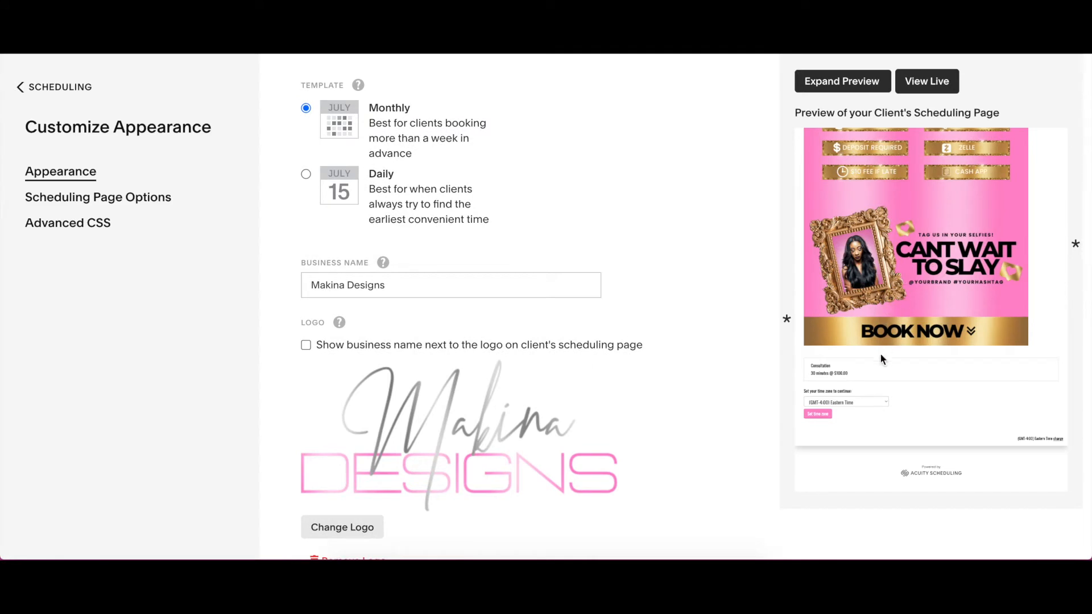
pyautogui.scroll(1, 836, 307)
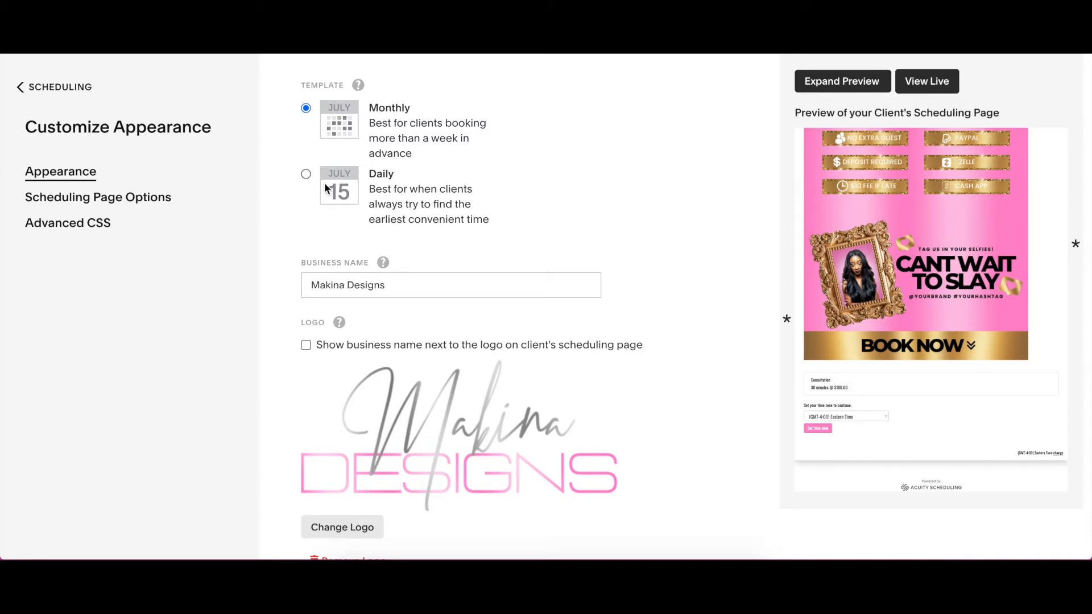
pyautogui.click(306, 174)
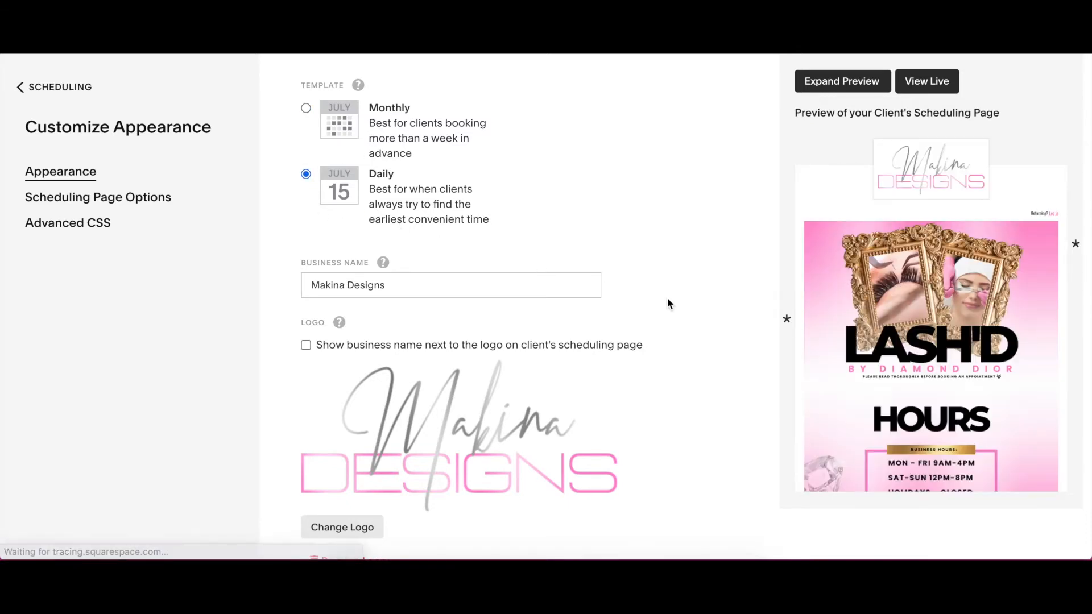
# - Insert Top banner.png from the desktop's ACUITY BANNER SET folder into the scheduling instructions
pyautogui.moveTo(794, 332)
pyautogui.scroll(-8, 656, 308)
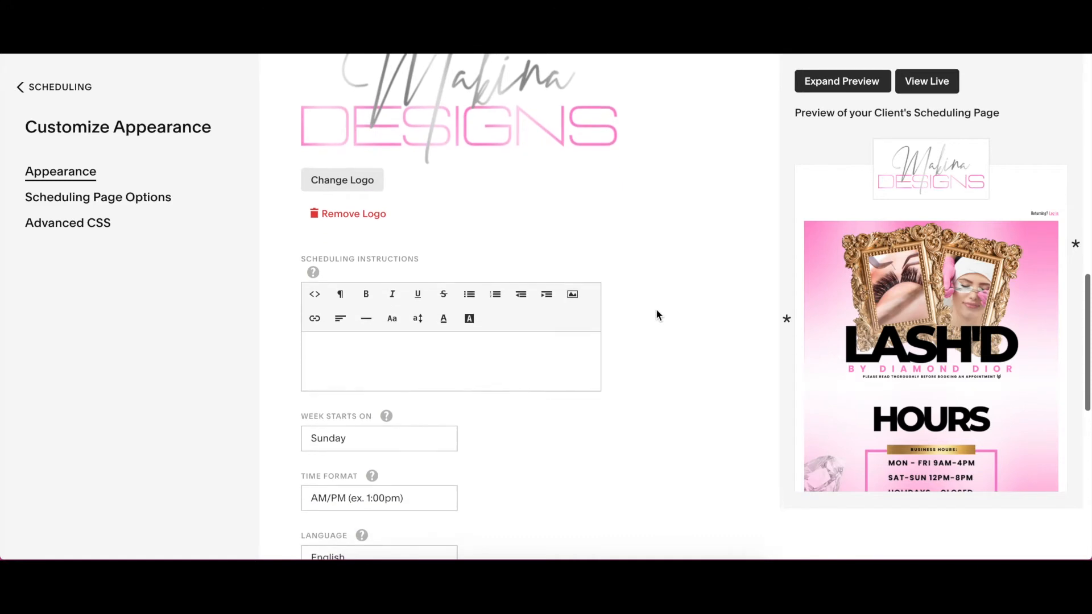
pyautogui.scroll(-4, 656, 308)
pyautogui.scroll(3, 657, 309)
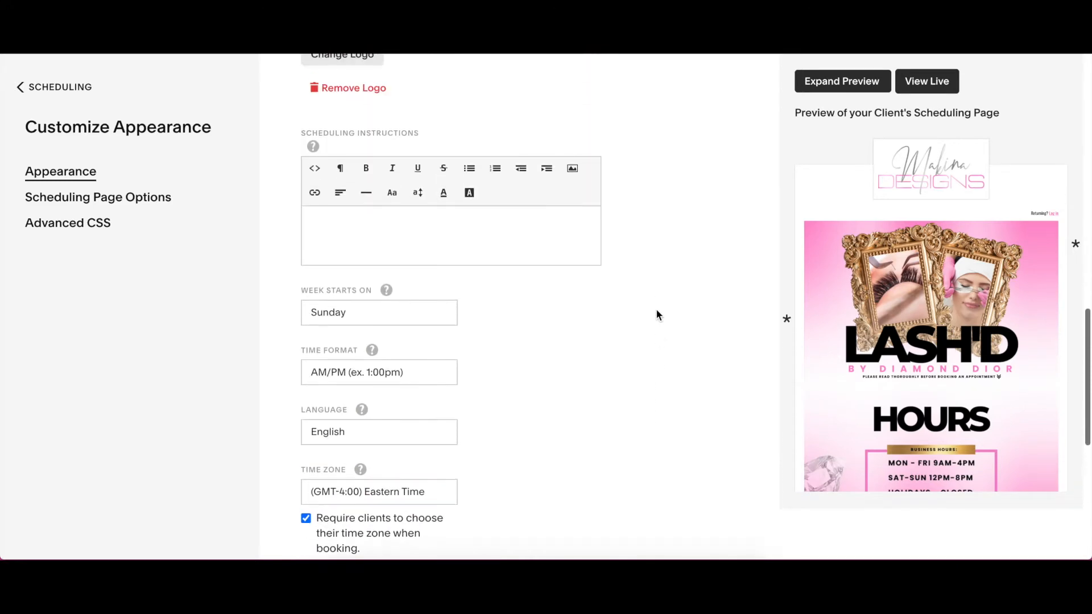
pyautogui.scroll(4, 549, 245)
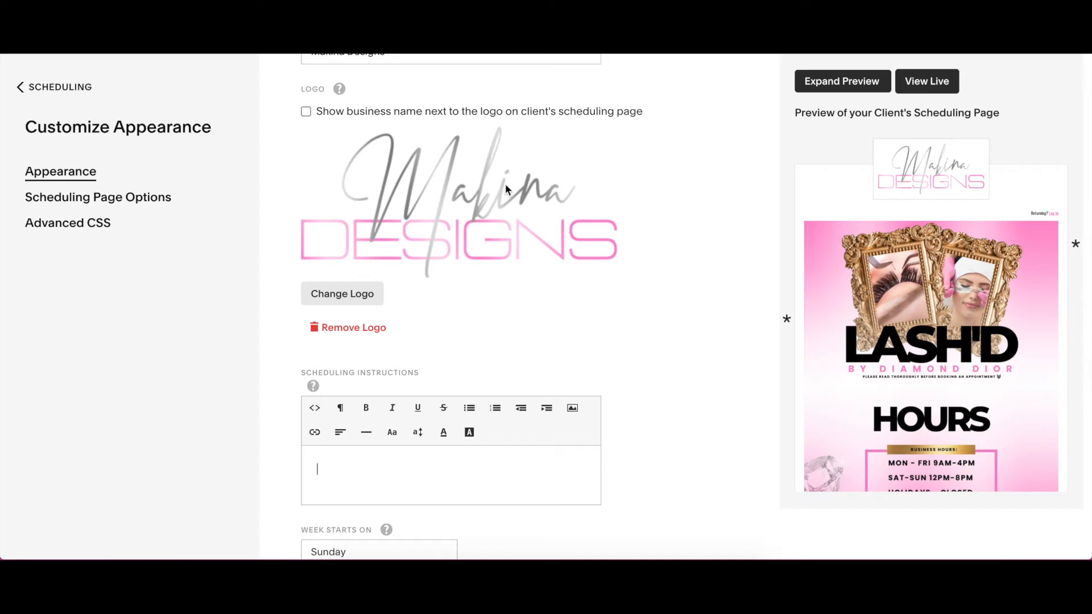
pyautogui.scroll(2, 505, 278)
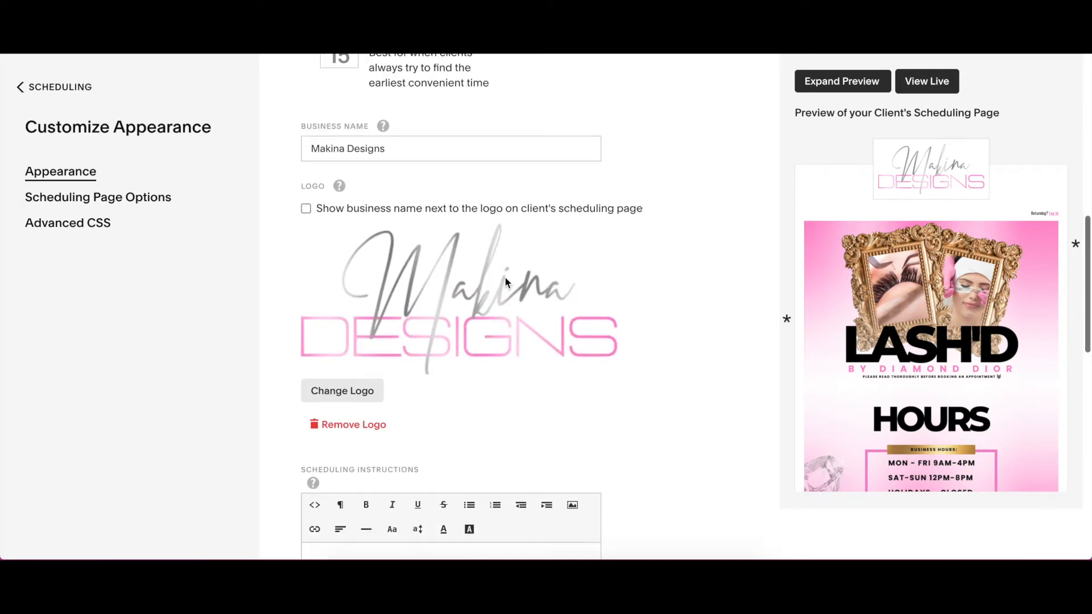
pyautogui.scroll(-3, 506, 279)
pyautogui.scroll(-2, 506, 278)
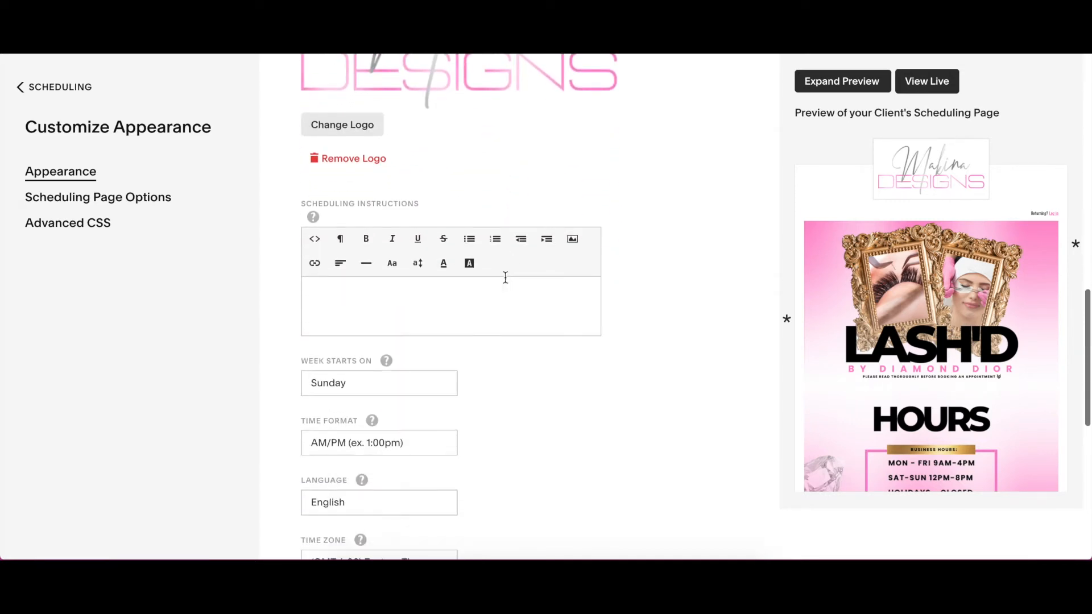
pyautogui.click(575, 245)
pyautogui.click(367, 331)
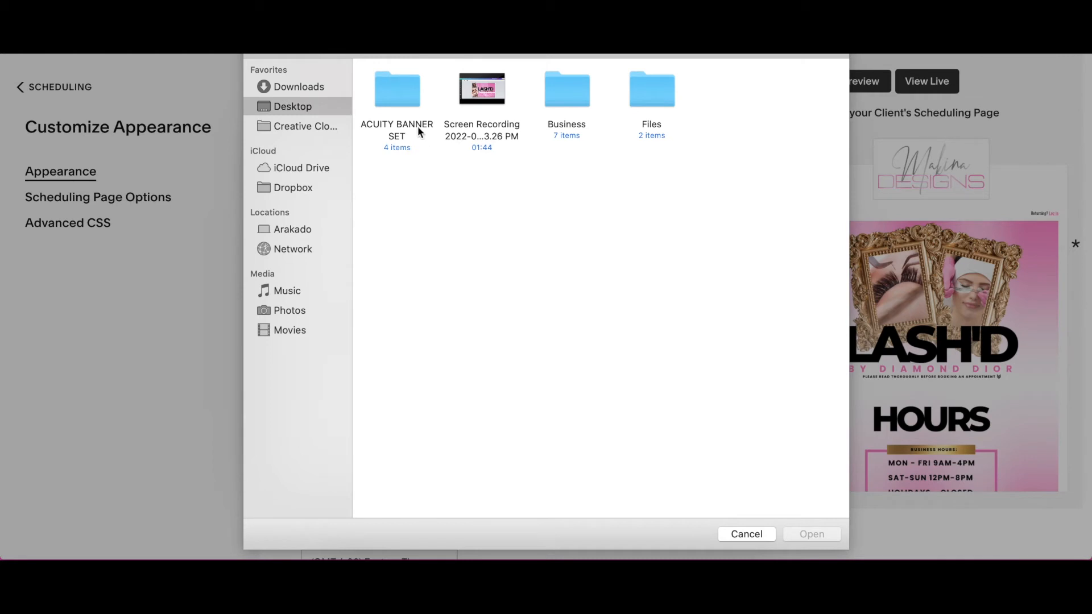
pyautogui.doubleClick(405, 101)
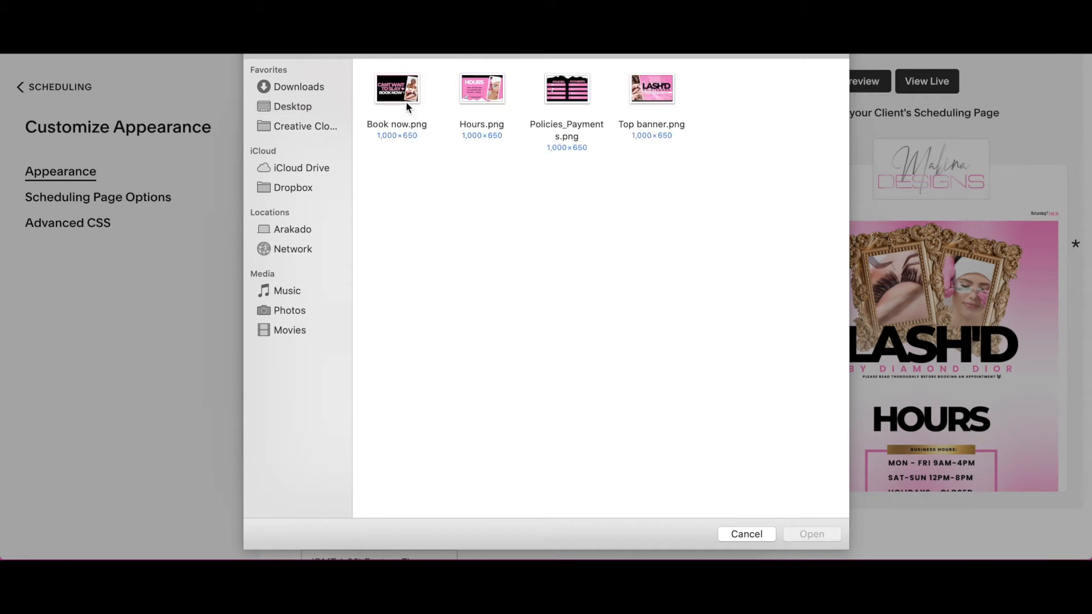
pyautogui.doubleClick(654, 93)
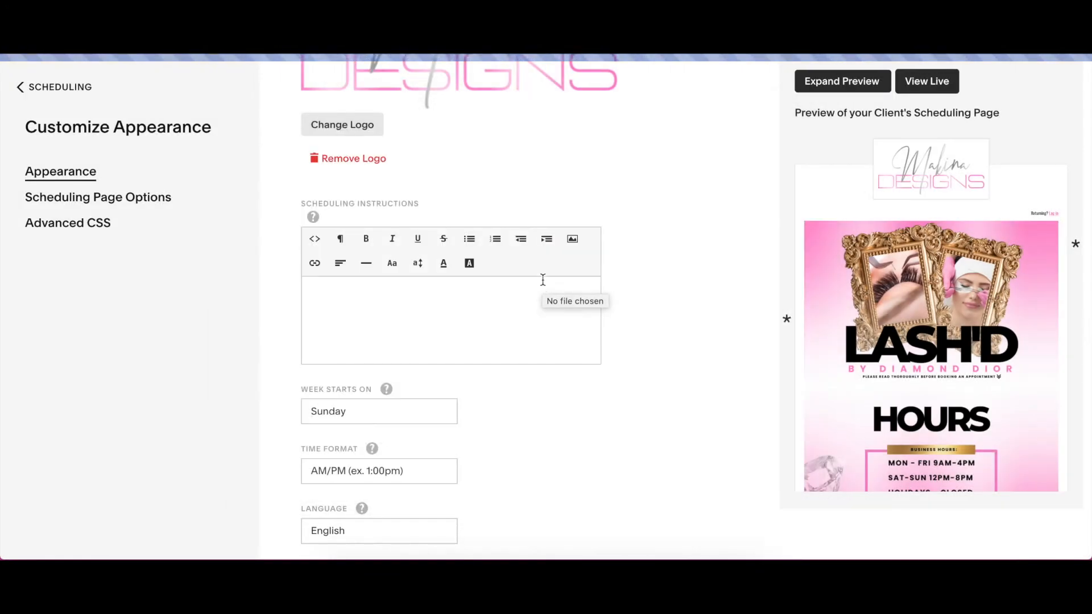
# - Start a new line below the top banner in the scheduling instructions and insert Hours.png there
pyautogui.click(592, 374)
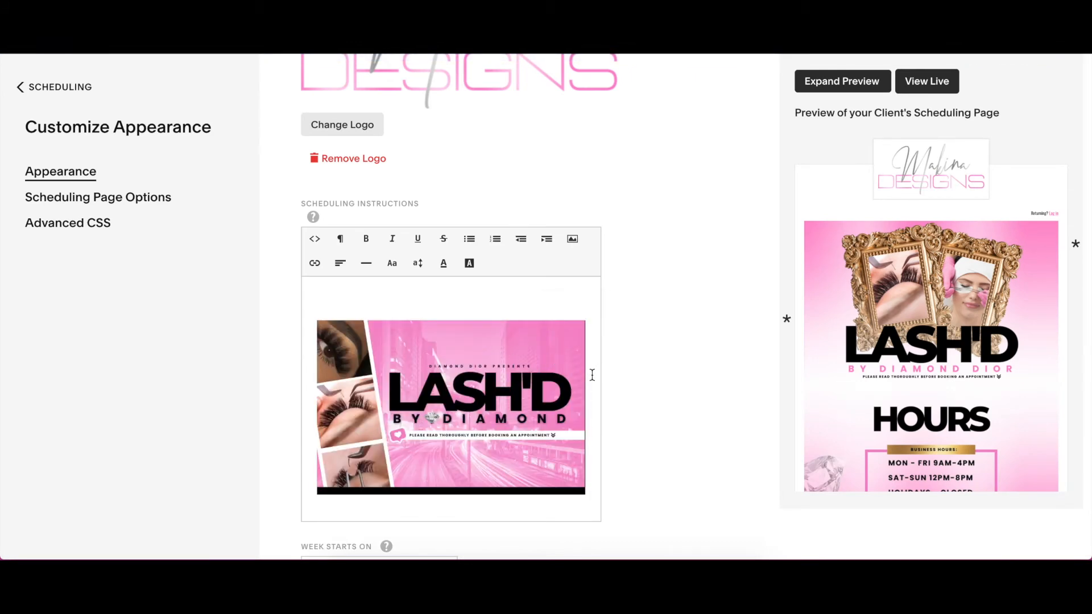
pyautogui.press('Return')
pyautogui.press('Return')
pyautogui.scroll(-1, 586, 394)
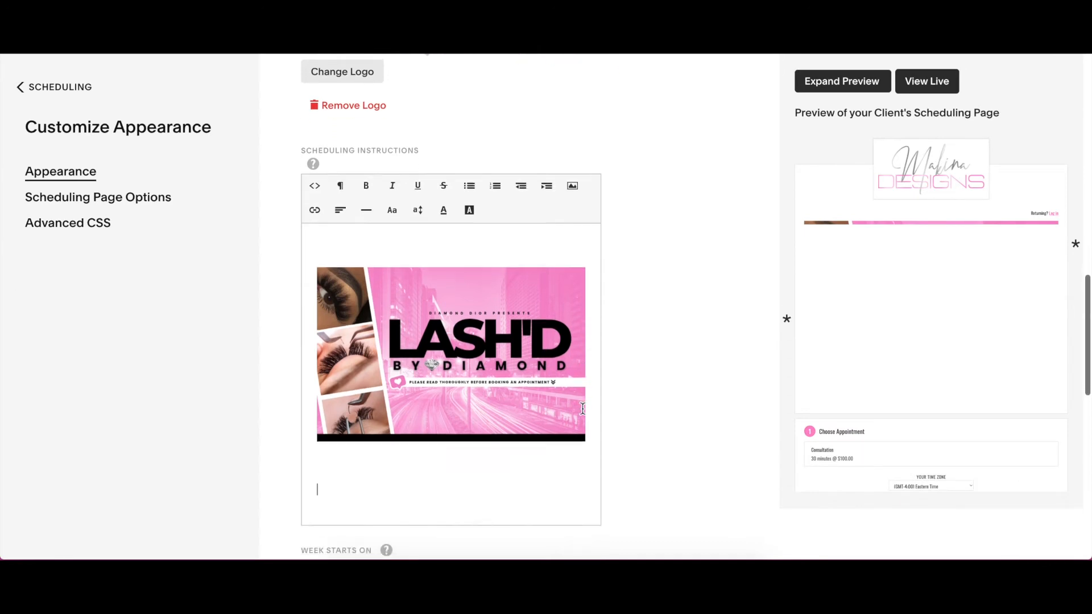
pyautogui.click(573, 185)
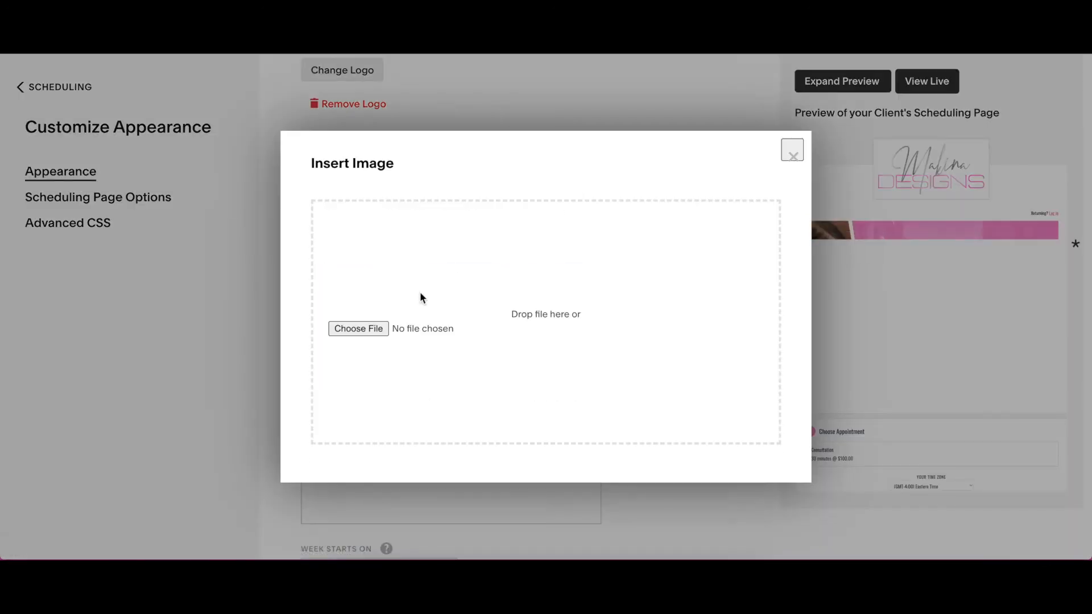
pyautogui.click(357, 332)
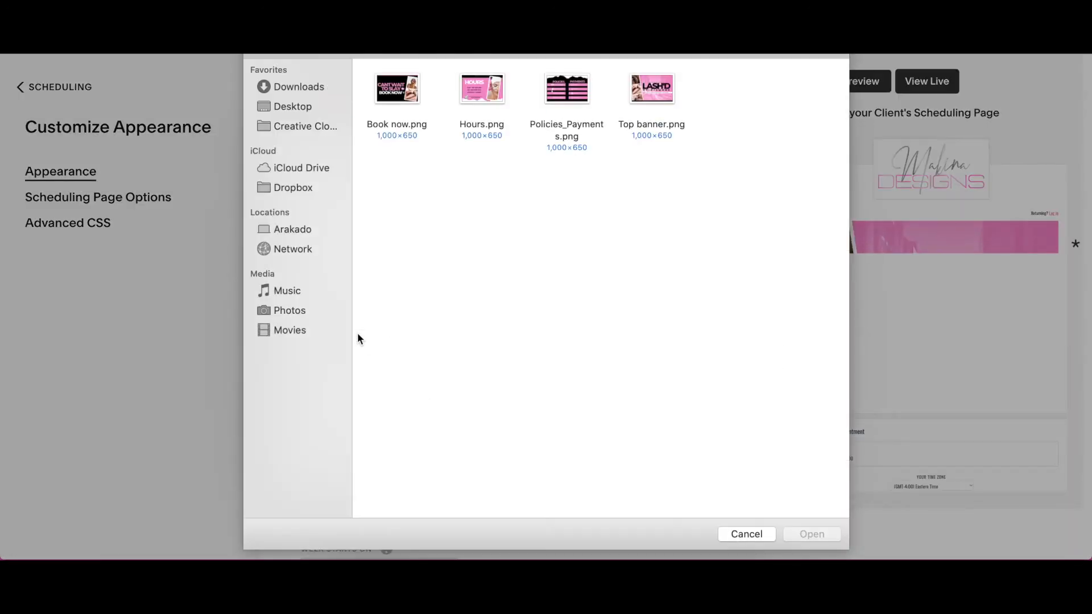
pyautogui.doubleClick(483, 91)
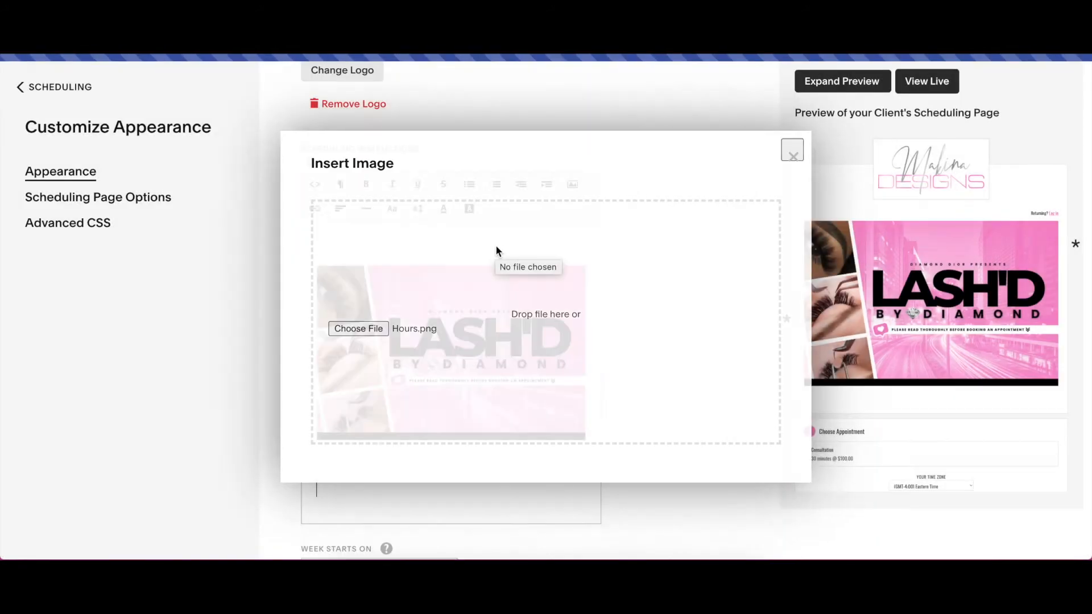
# - Start a new line below the hours banner in the scheduling instructions and insert Policies_Payments.png there
pyautogui.scroll(-4, 529, 389)
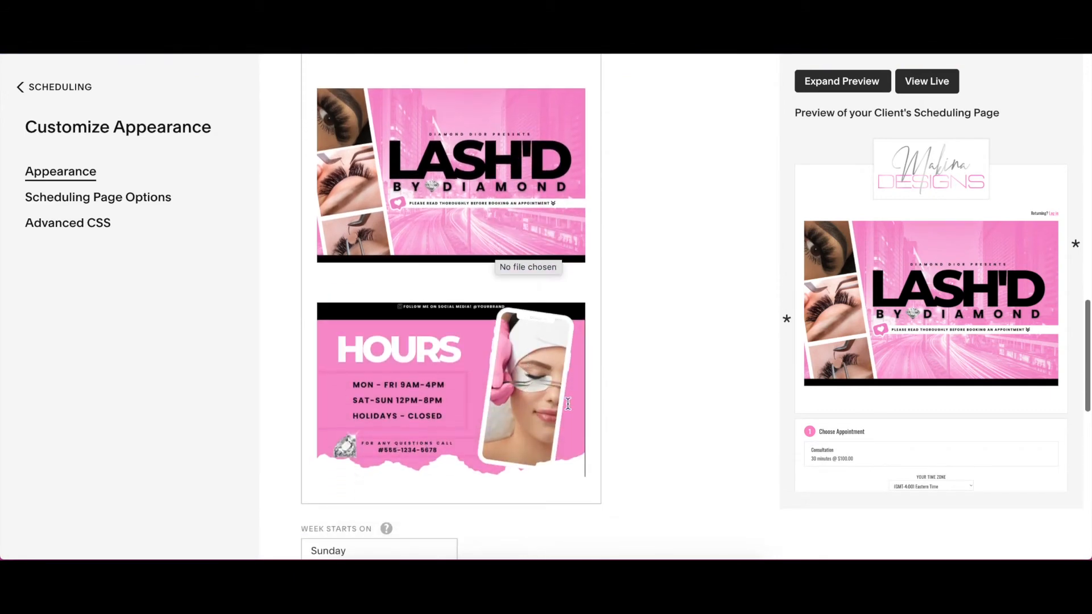
pyautogui.click(590, 399)
pyautogui.press('Return')
pyautogui.press('Return')
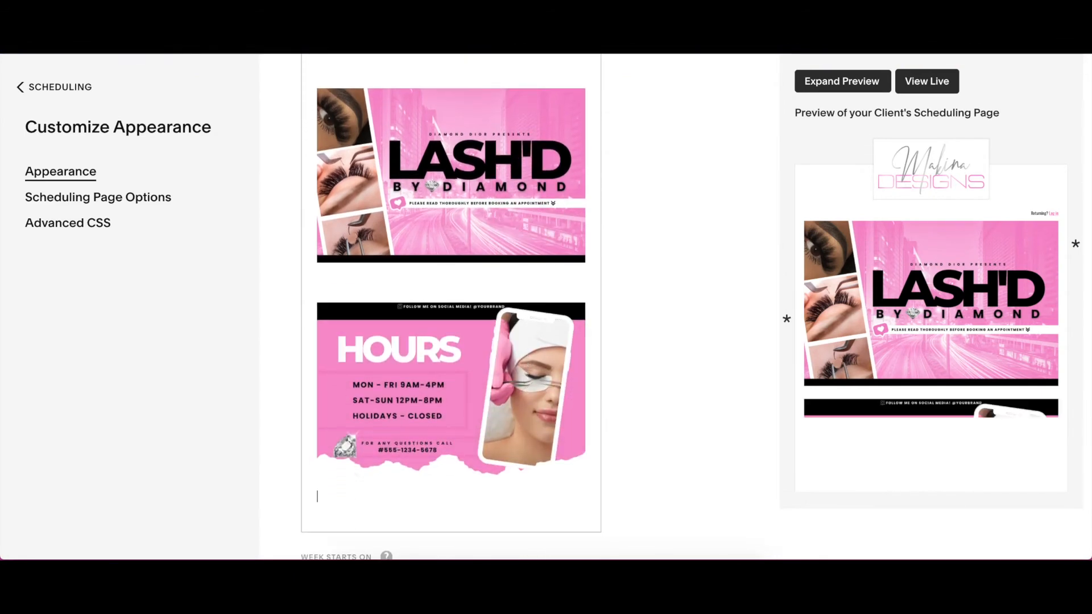
pyautogui.scroll(3, 451, 307)
pyautogui.click(573, 113)
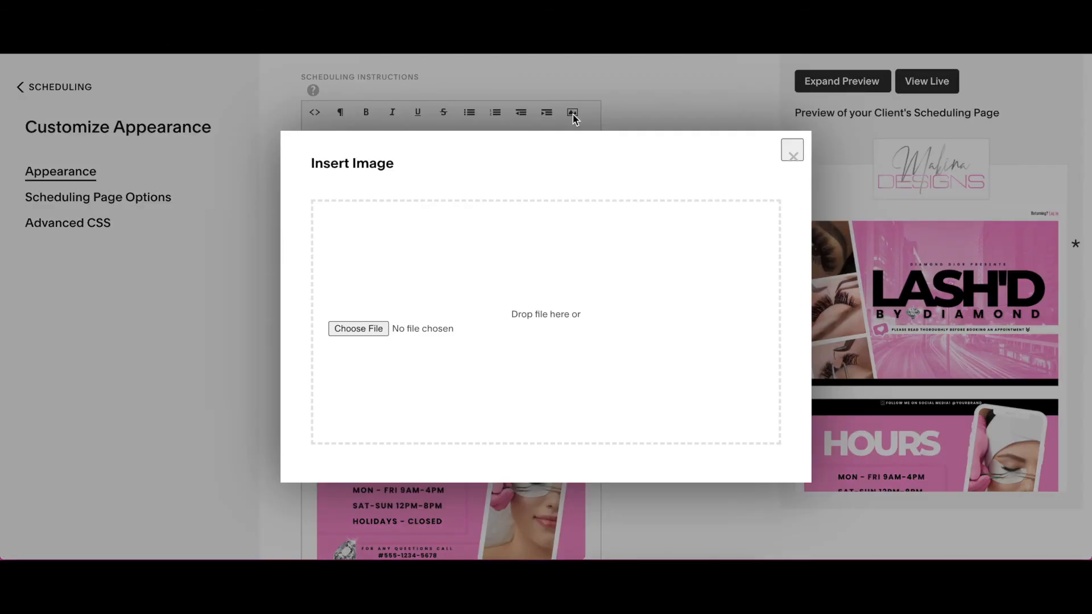
pyautogui.click(379, 331)
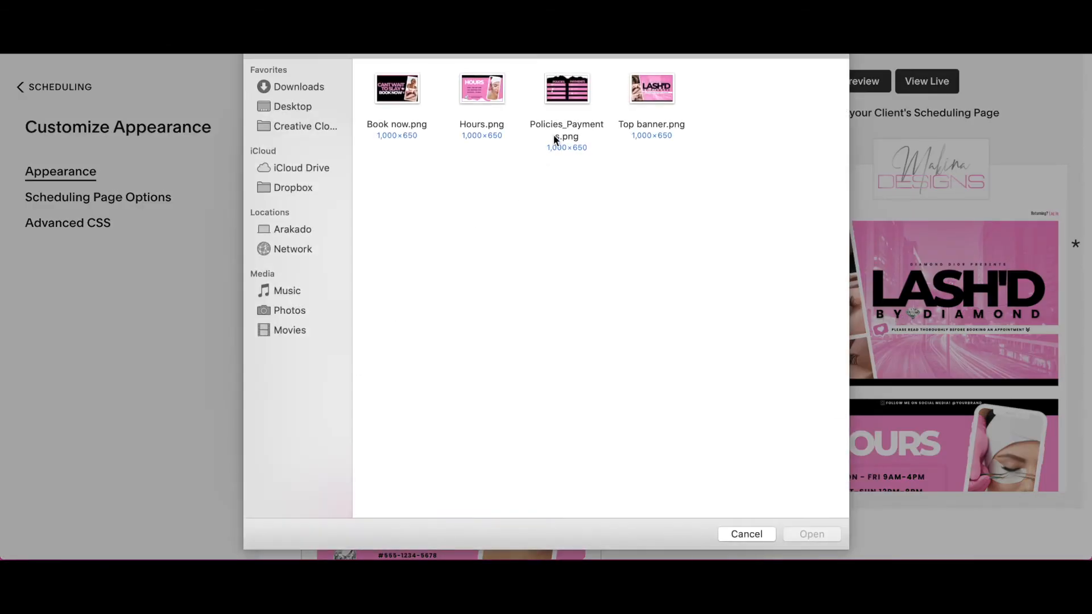
pyautogui.doubleClick(561, 95)
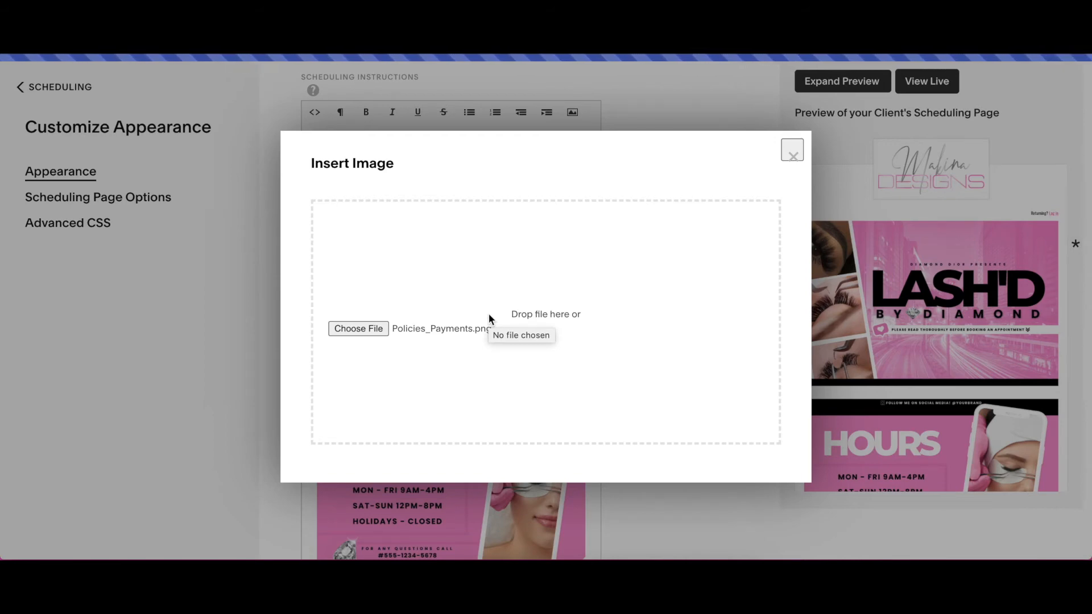
# - Start a new line below the policies and payments banner in the scheduling instructions and insert Book now.png there
pyautogui.scroll(-10, 527, 382)
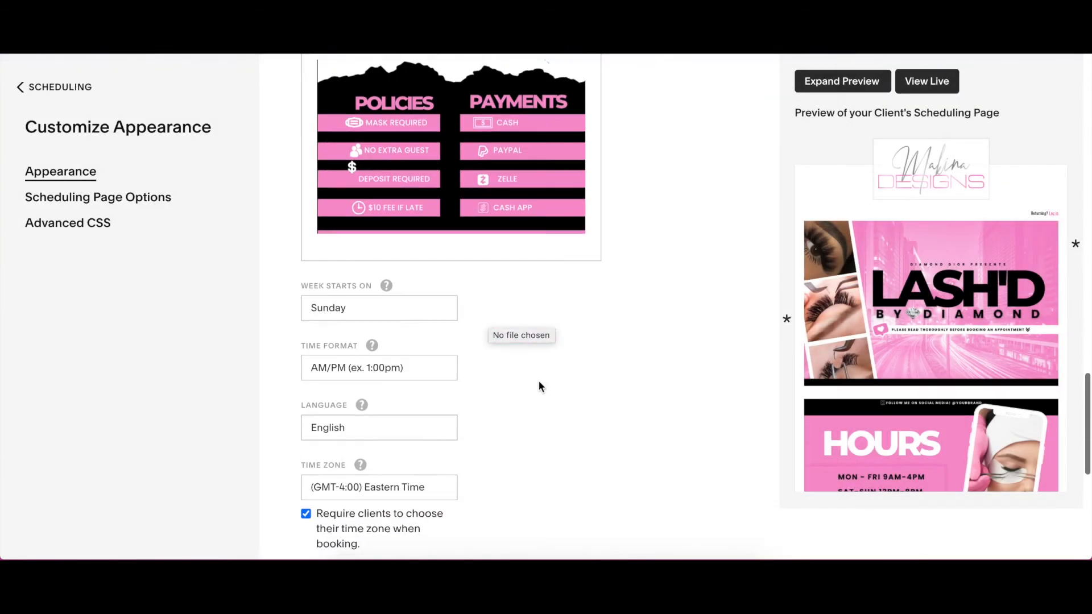
pyautogui.click(593, 192)
pyautogui.press('Return')
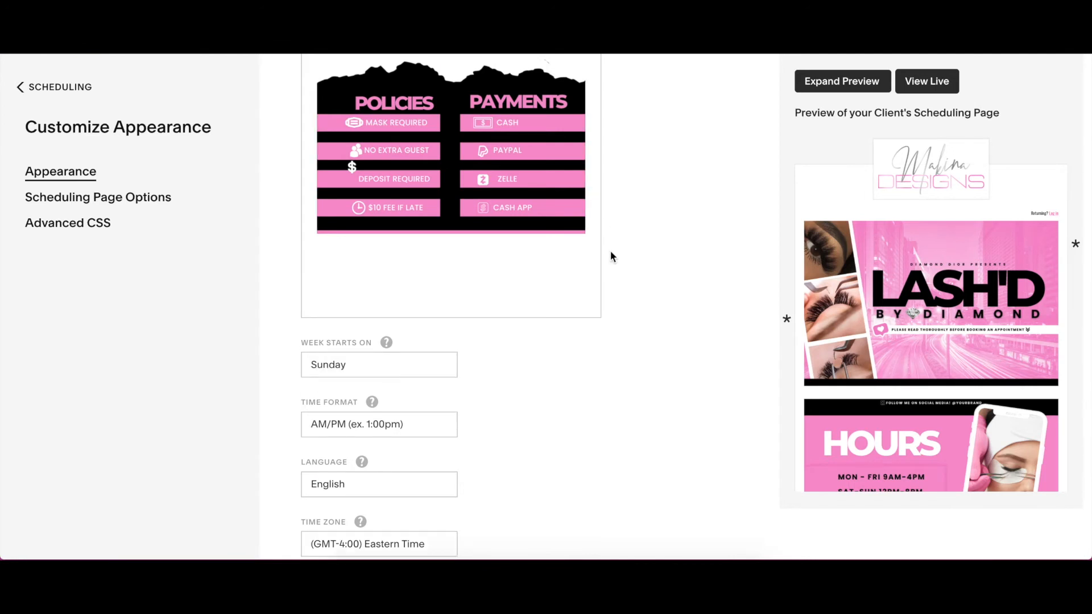
pyautogui.scroll(15, 610, 256)
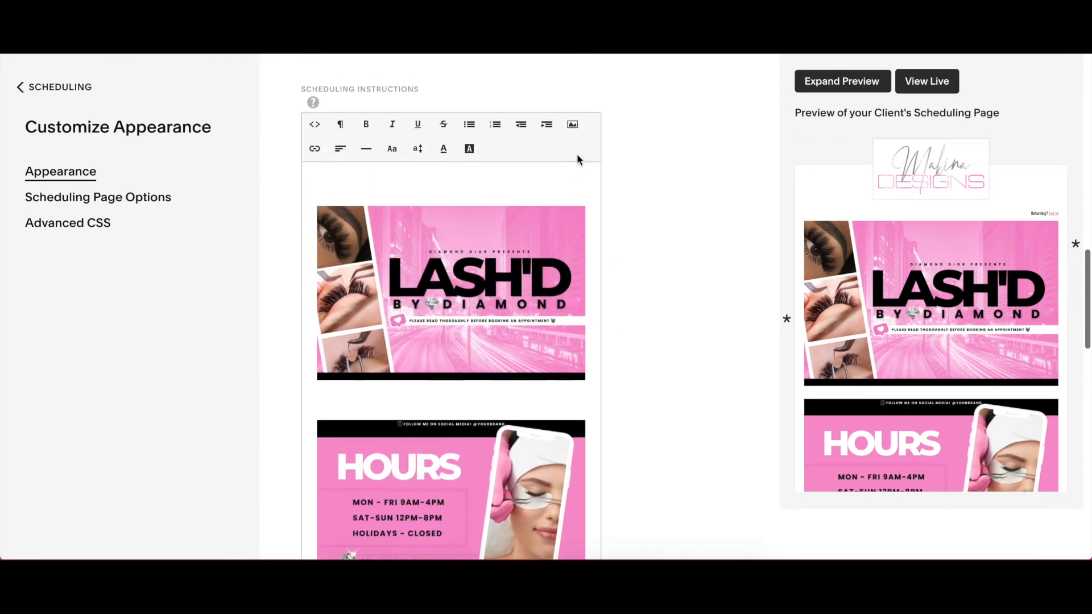
pyautogui.click(572, 124)
pyautogui.click(359, 329)
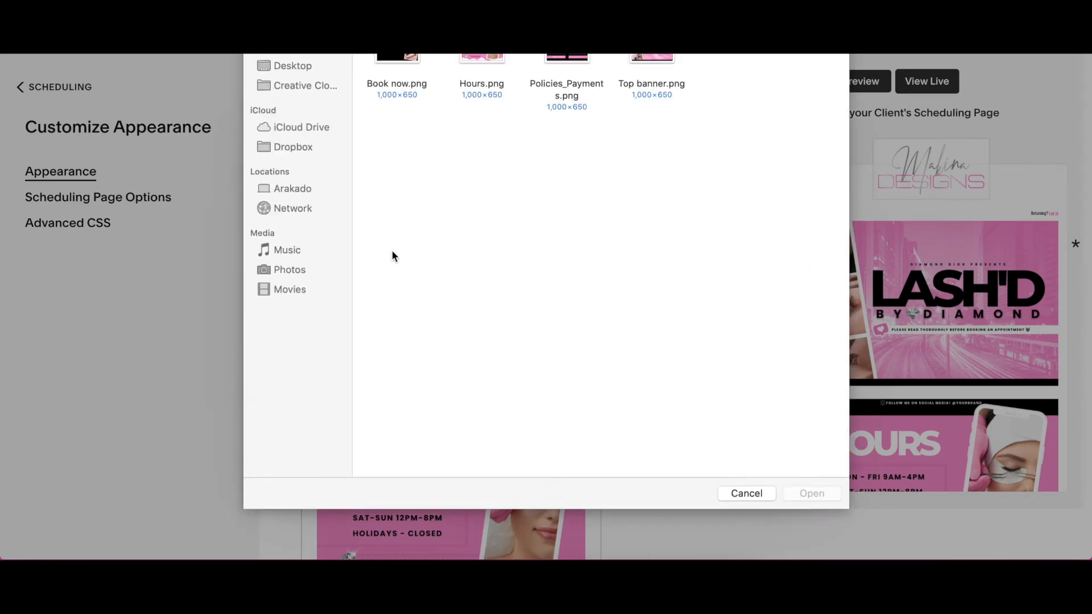
pyautogui.doubleClick(397, 94)
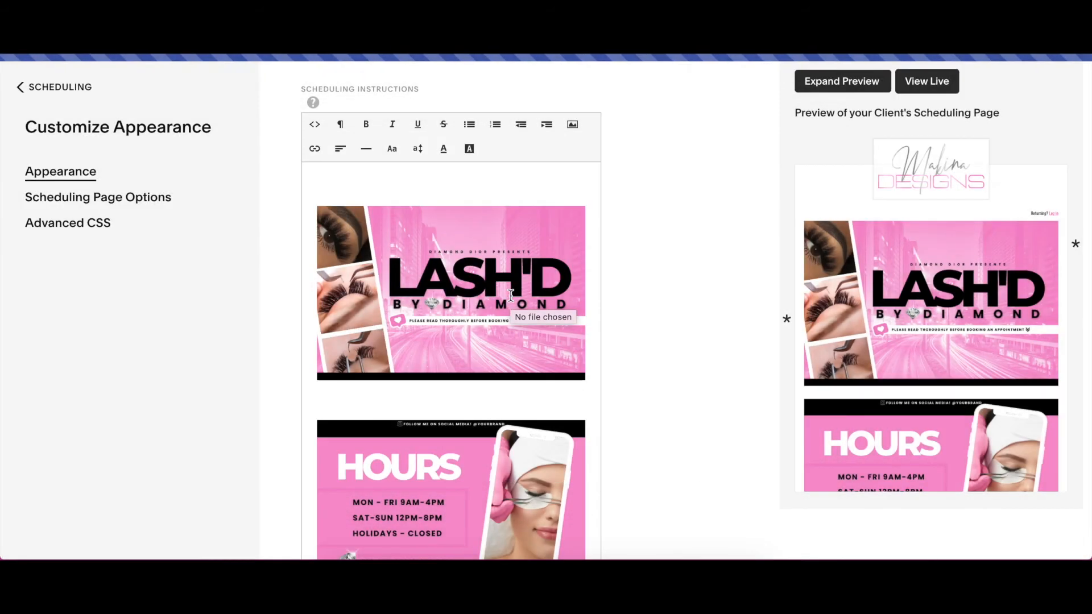
pyautogui.scroll(-10, 498, 317)
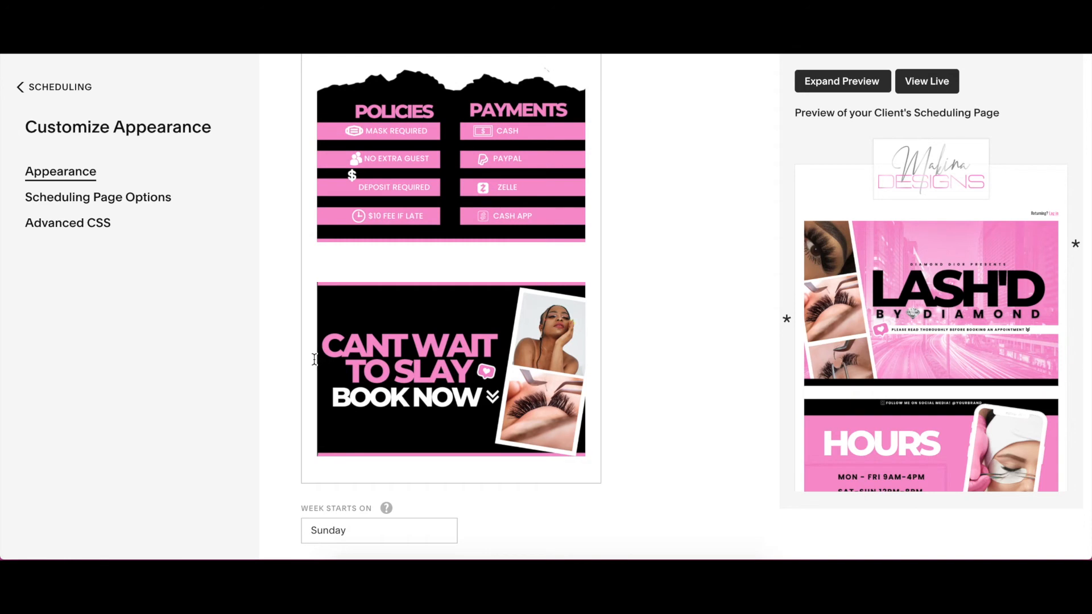
pyautogui.press('BackSpace')
pyautogui.press('BackSpace')
pyautogui.press('BackSpace')
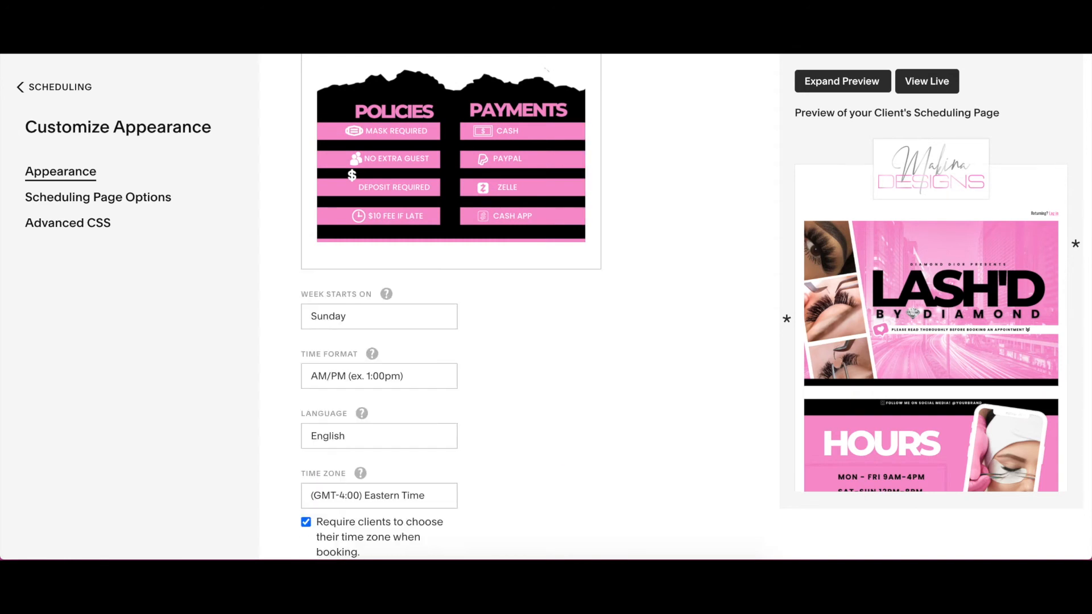
pyautogui.hotkey('ctrl', 'z')
# - Remove the blank lines between the banners in the scheduling instructions so the images stack without gaps
pyautogui.scroll(5, 290, 356)
pyautogui.click(308, 315)
pyautogui.press('BackSpace')
pyautogui.press('BackSpace')
pyautogui.scroll(2, 307, 315)
pyautogui.scroll(2, 310, 302)
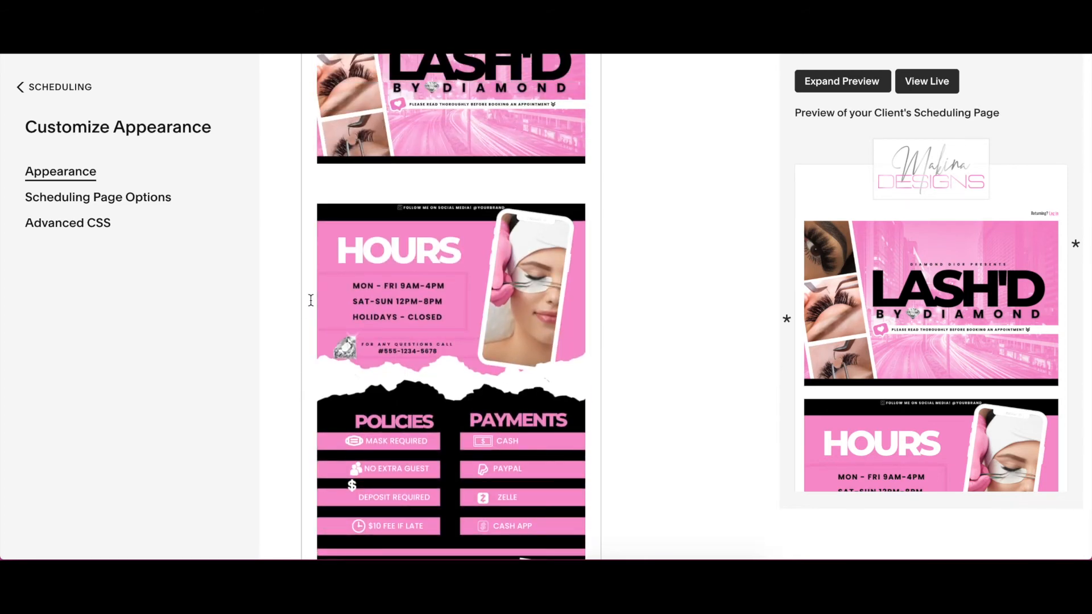
pyautogui.scroll(8, 311, 300)
pyautogui.scroll(-6, 311, 300)
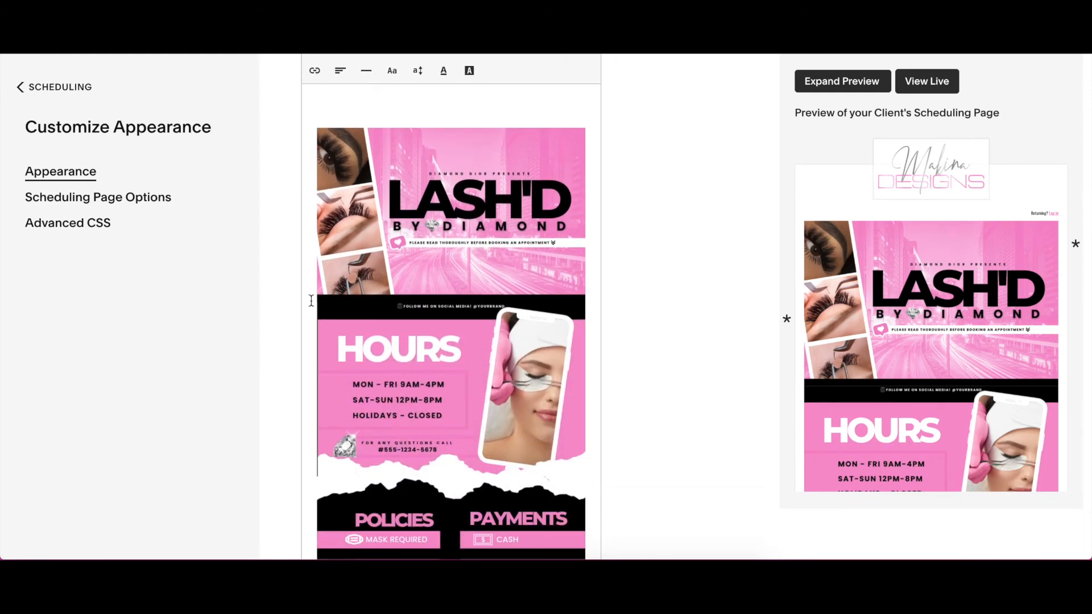
# - Try the Monthly template for the client scheduling page, check its color settings, and return to the Daily template
pyautogui.scroll(-14, 311, 300)
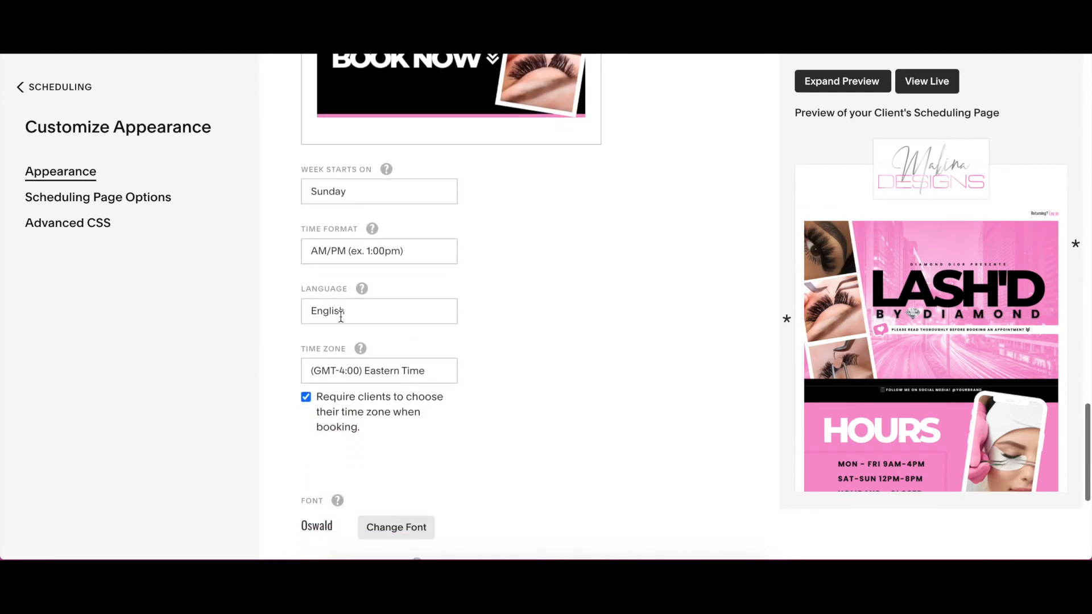
pyautogui.scroll(-4, 340, 317)
pyautogui.moveTo(340, 315)
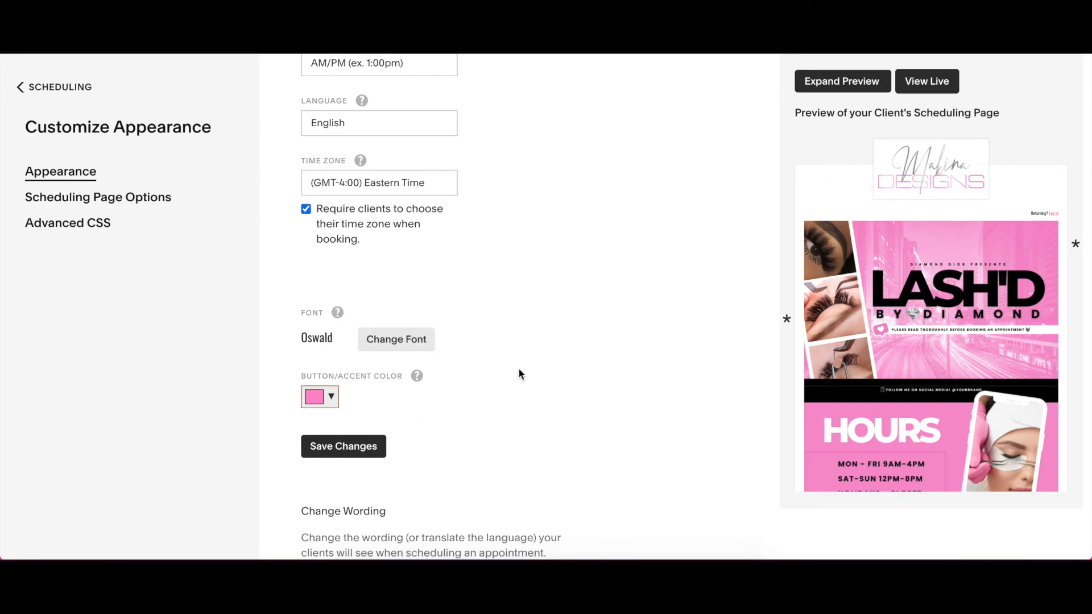
pyautogui.scroll(15, 519, 374)
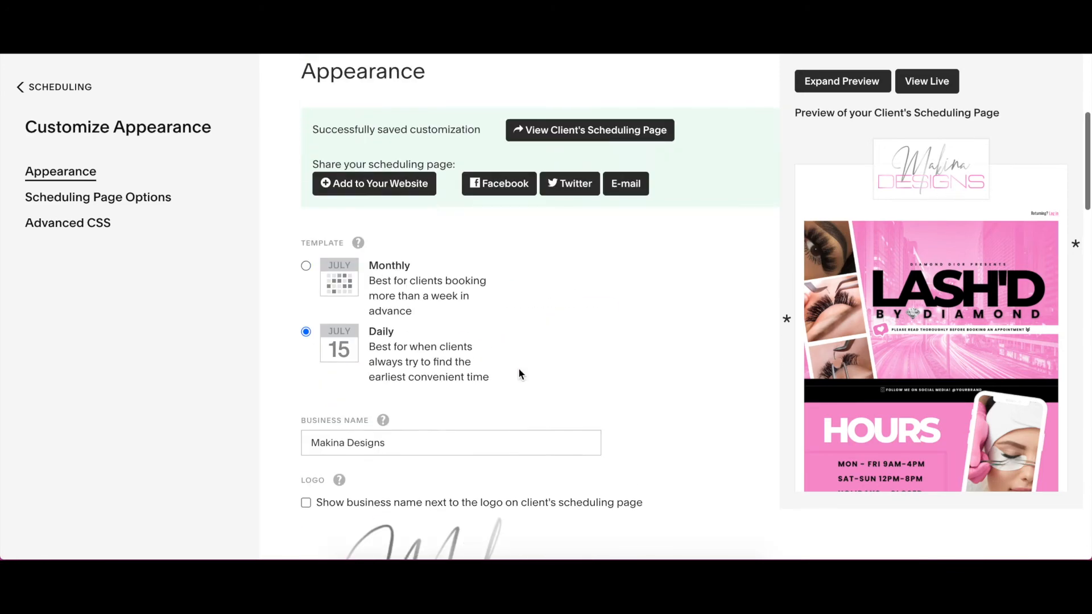
pyautogui.scroll(2, 519, 373)
pyautogui.click(306, 349)
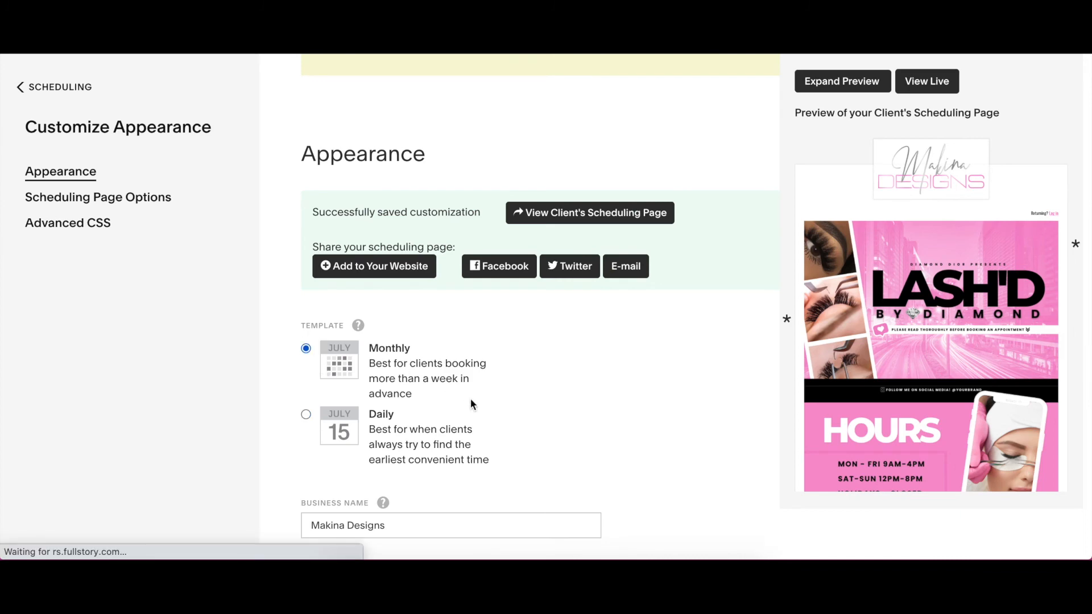
pyautogui.scroll(-15, 470, 398)
pyautogui.scroll(-9, 470, 401)
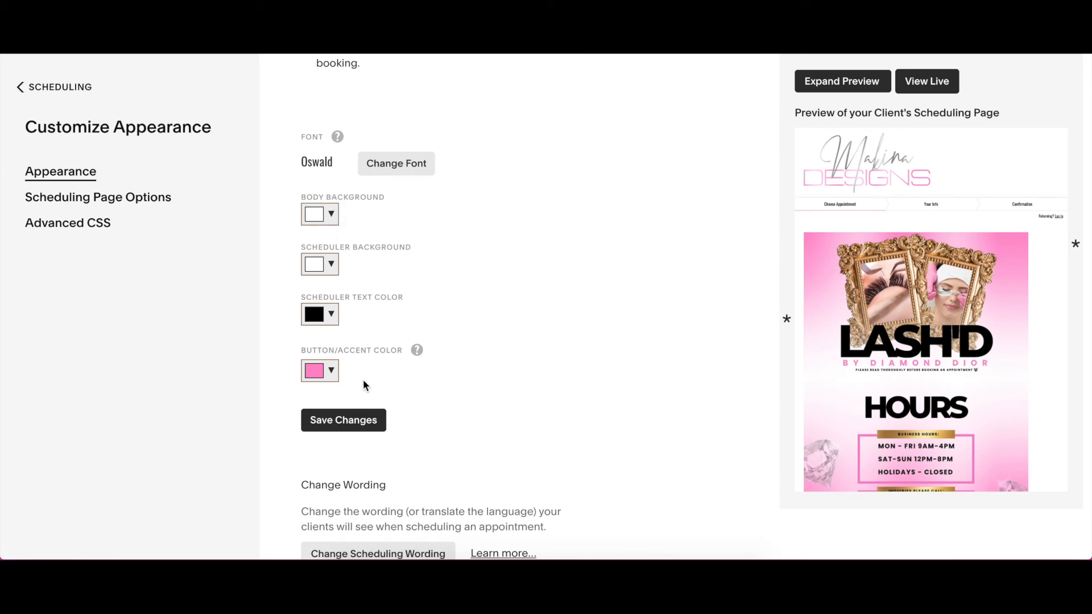
pyautogui.scroll(15, 363, 380)
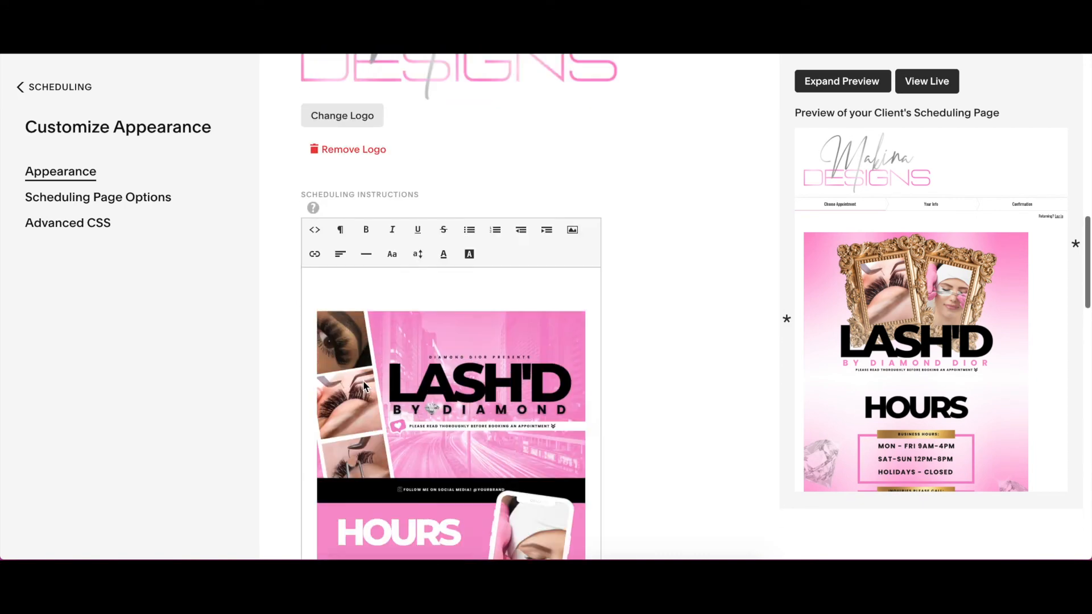
pyautogui.scroll(6, 363, 381)
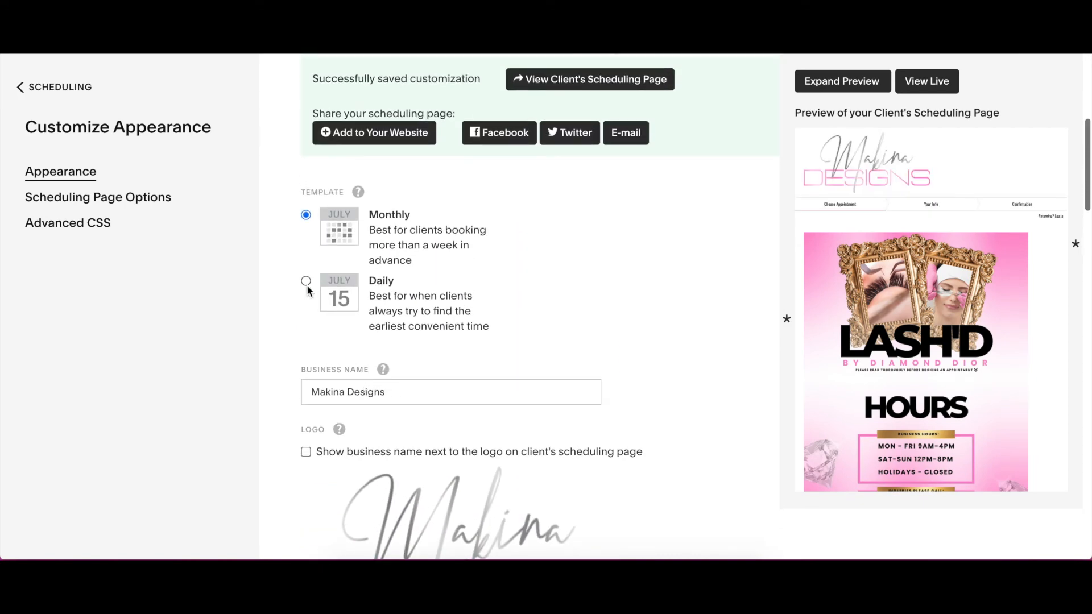
pyautogui.click(306, 282)
# - Save the appearance changes with the Daily template and the stacked banners
pyautogui.scroll(-12, 460, 353)
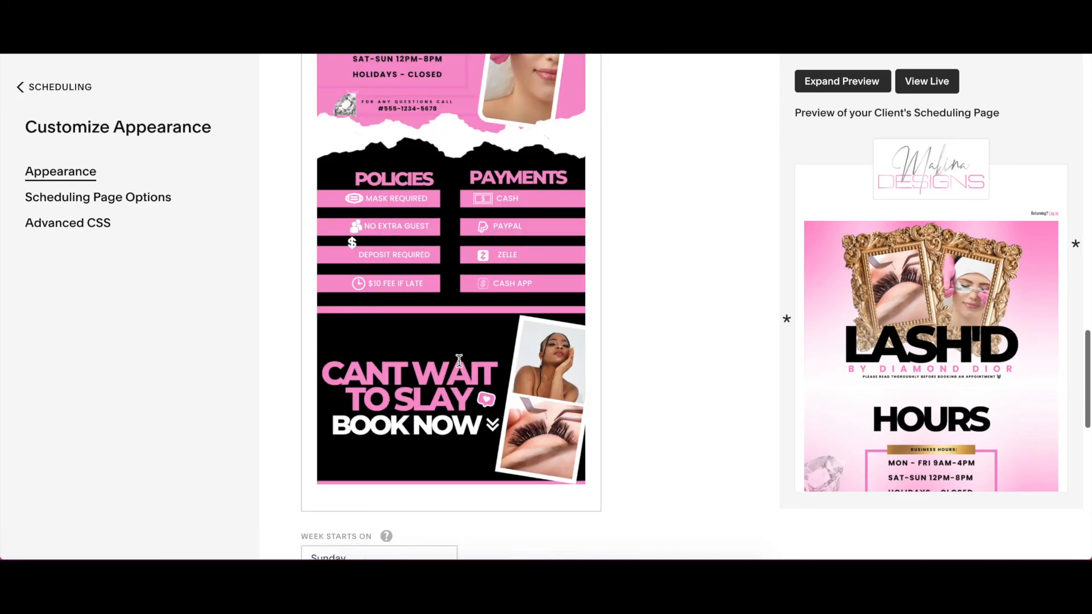
pyautogui.scroll(-2, 569, 378)
pyautogui.scroll(-10, 553, 375)
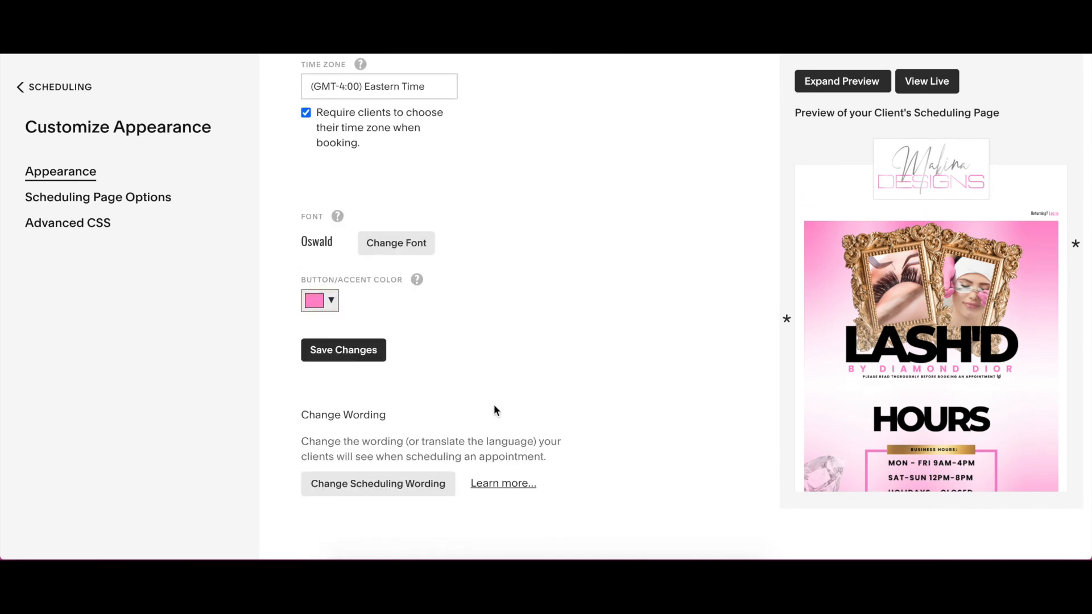
pyautogui.click(365, 367)
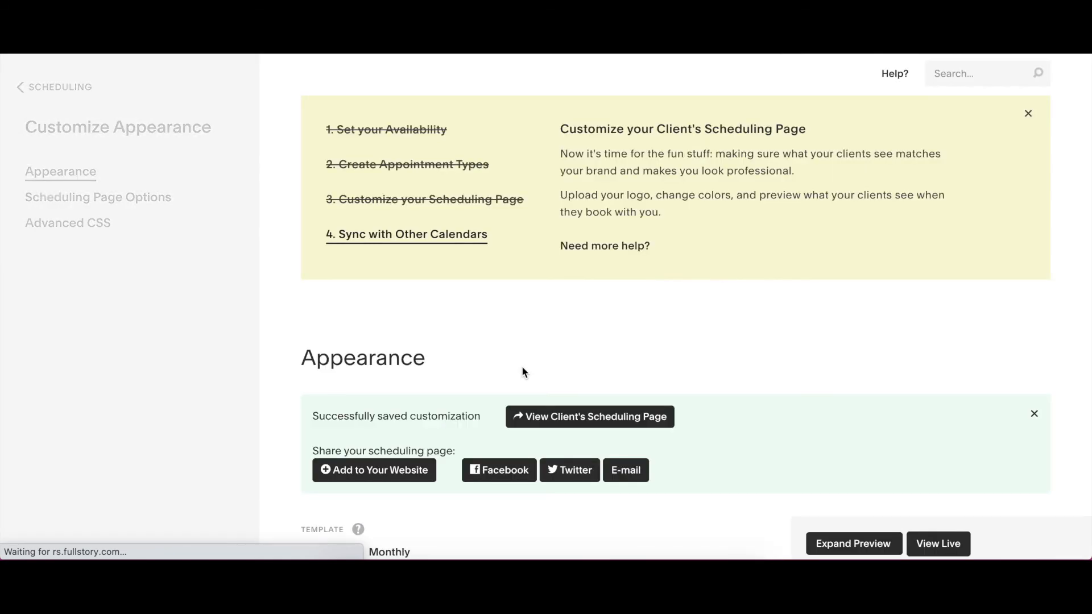
# - Open the live client scheduling page and check the banners down to the Choose Appointment section
pyautogui.scroll(-6, 723, 391)
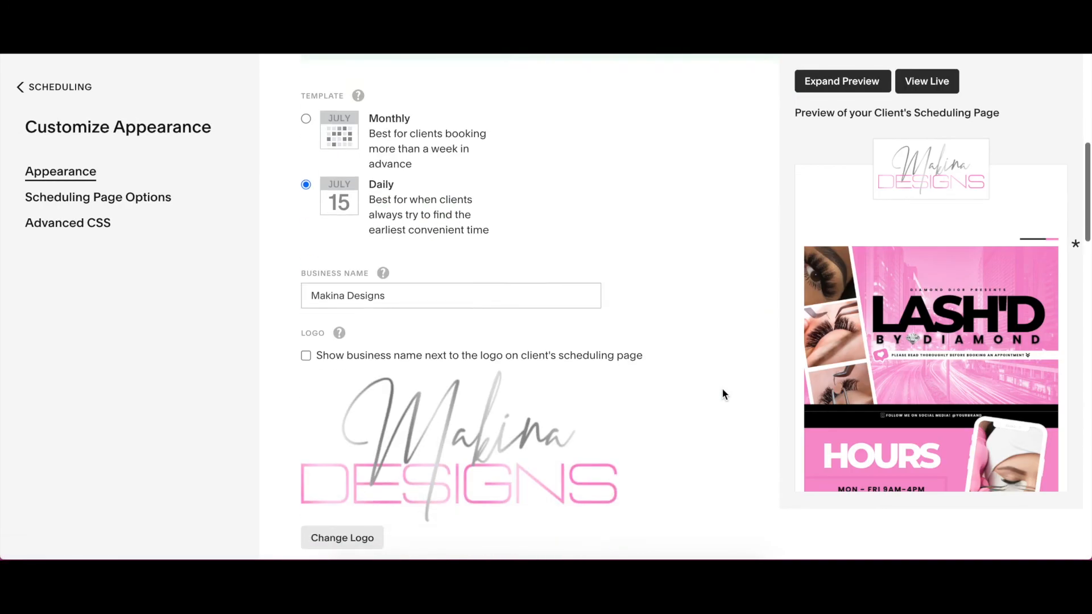
pyautogui.click(927, 82)
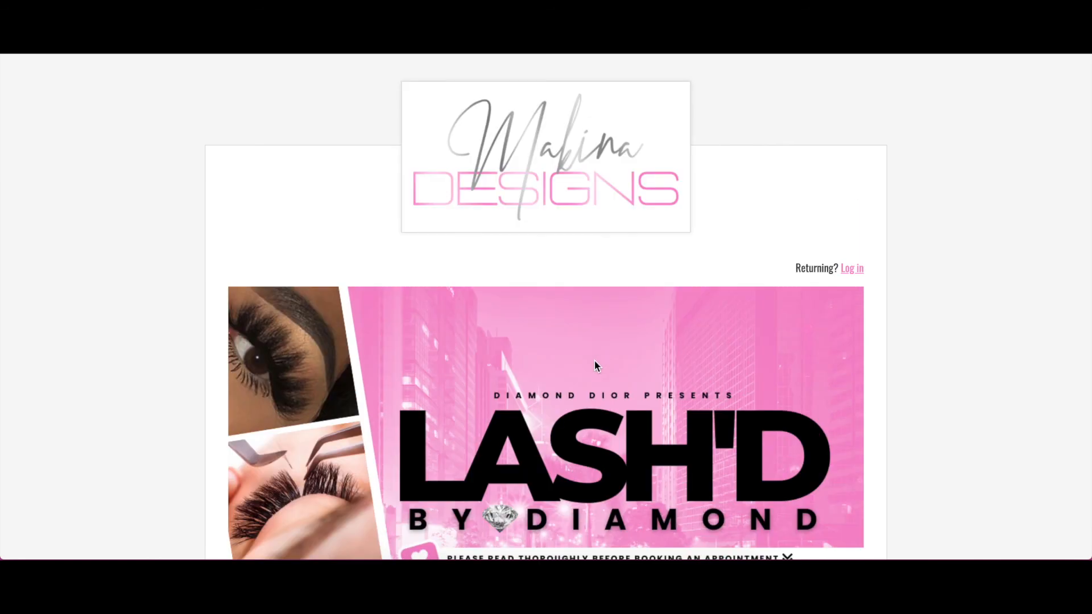
pyautogui.scroll(-5, 582, 386)
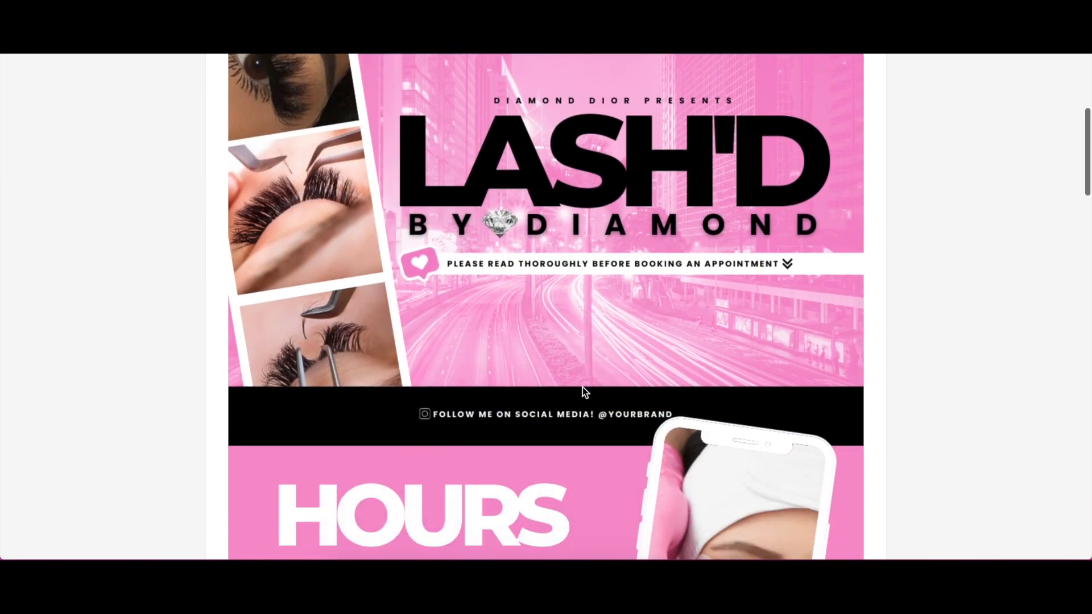
pyautogui.scroll(-12, 583, 387)
pyautogui.scroll(-10, 582, 387)
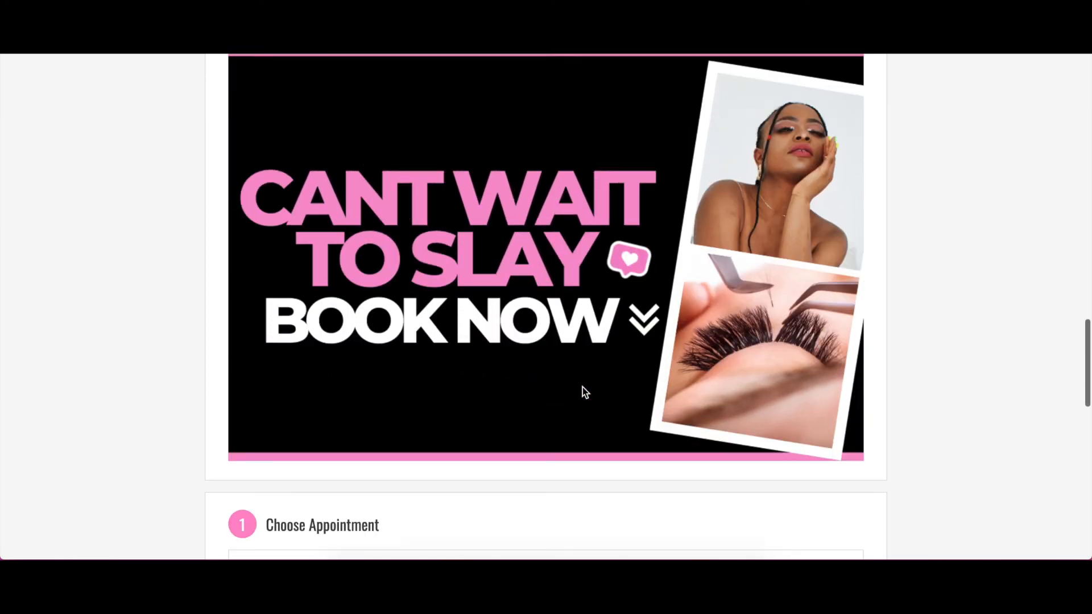